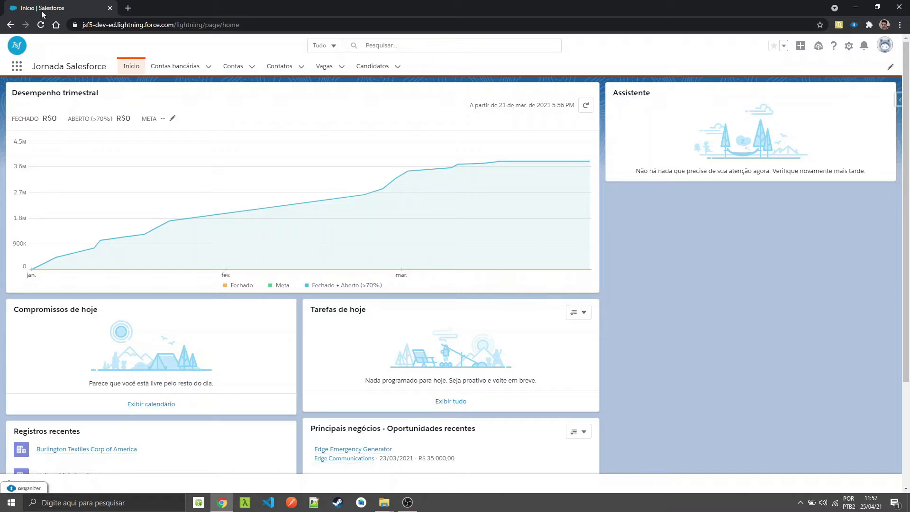
- Find the Relatórios item by searching for "rela", open it and add it permanently to the app's navigation bar
click(14, 68)
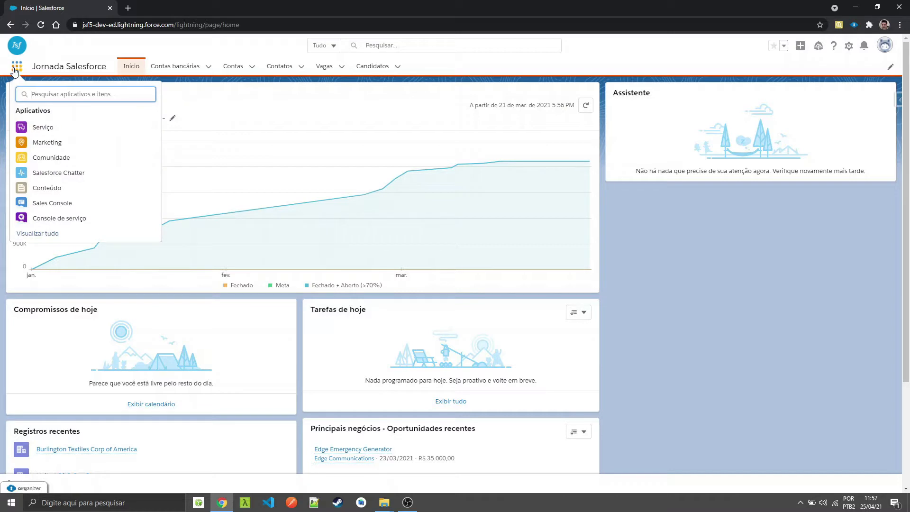
text(rela)
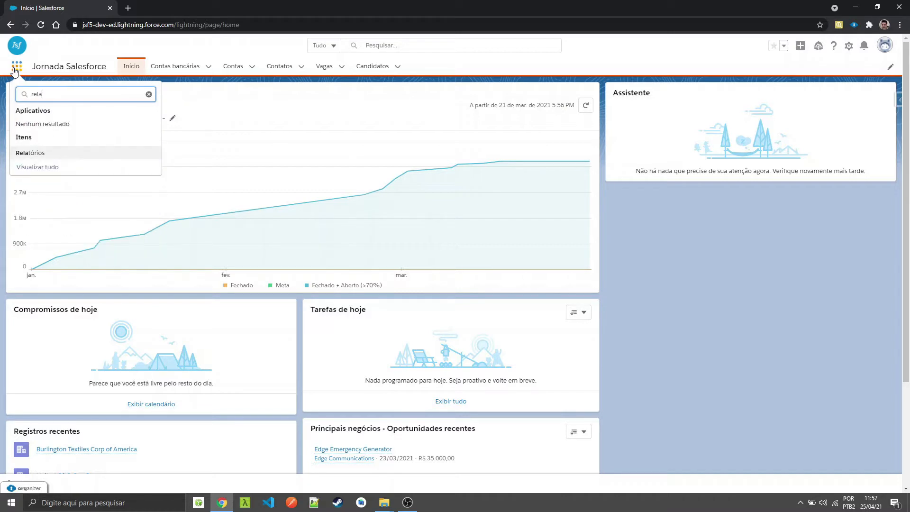
click(32, 157)
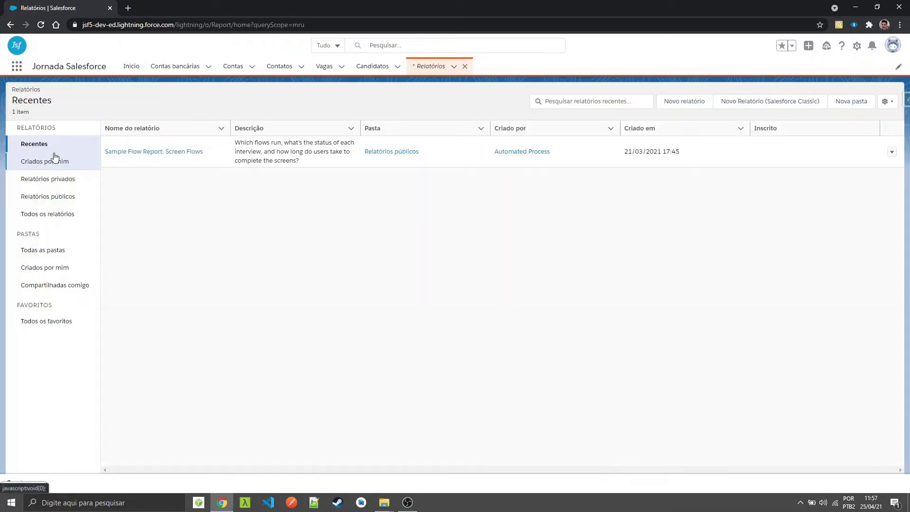
click(454, 67)
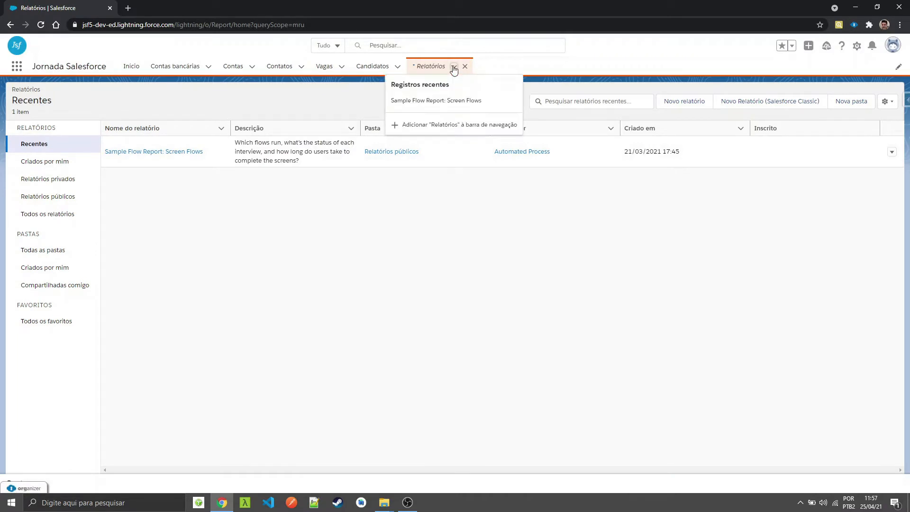
click(454, 126)
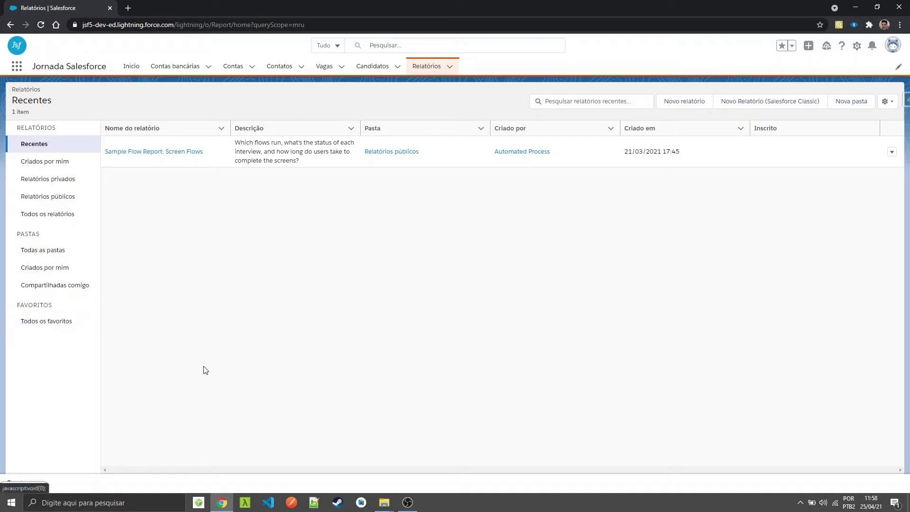
- Browse the report type categories for a new report and create it with the Contas type from Contas e contatos
click(681, 100)
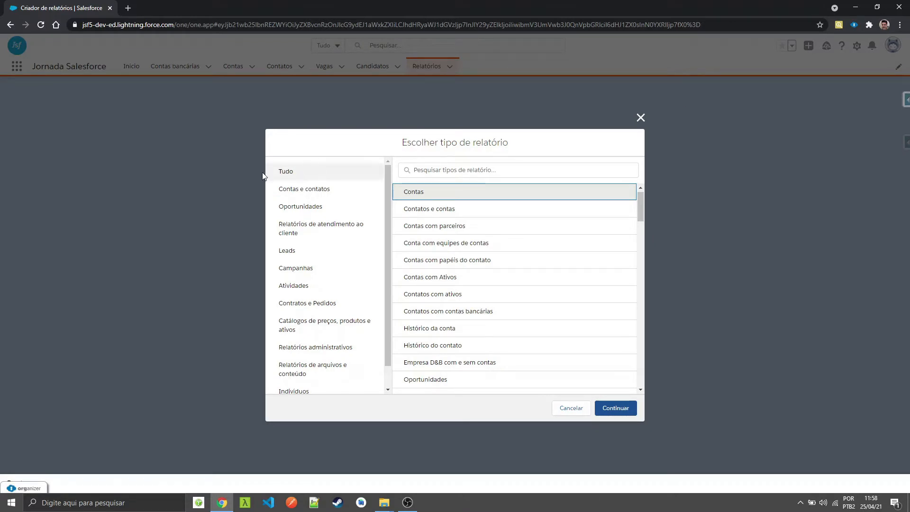
click(300, 193)
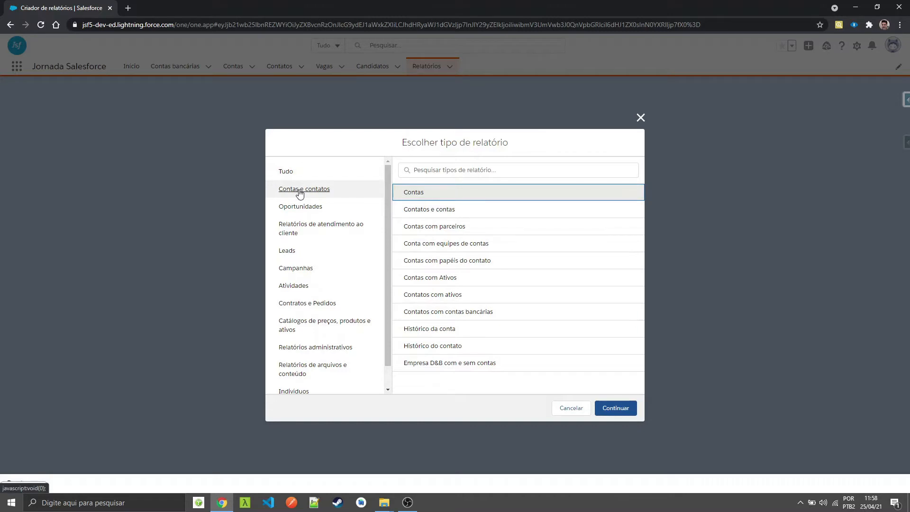
click(300, 208)
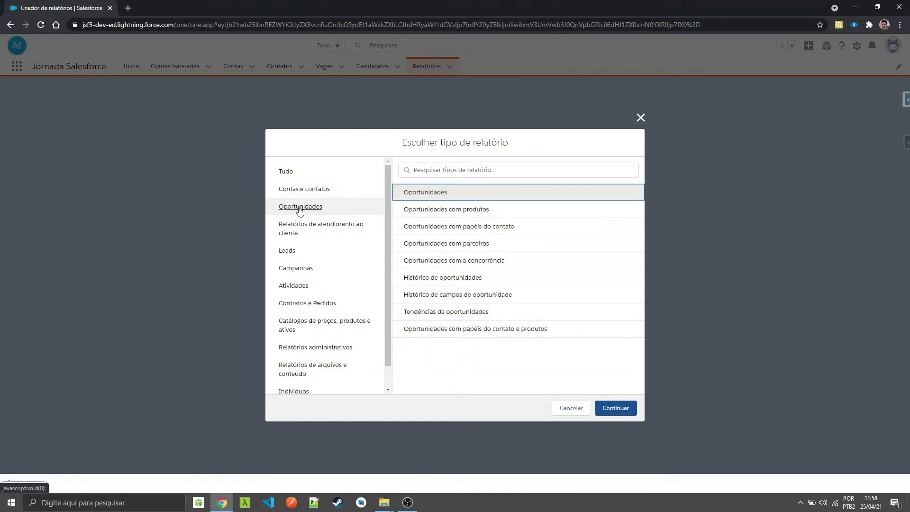
click(324, 233)
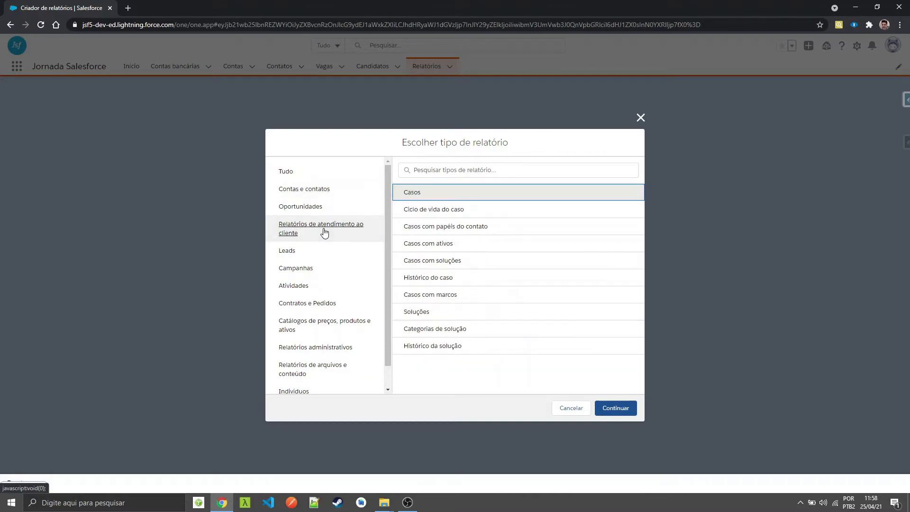
click(295, 256)
scroll(344, 272, down, 1)
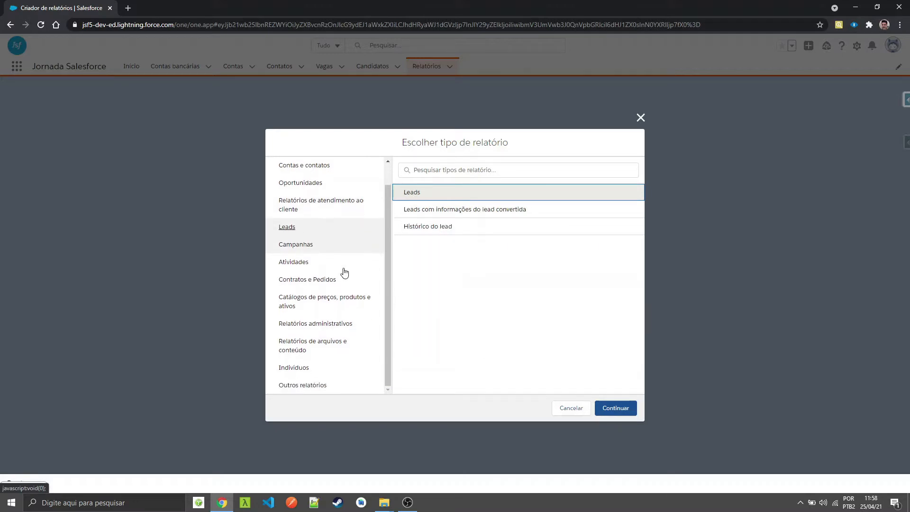
click(315, 384)
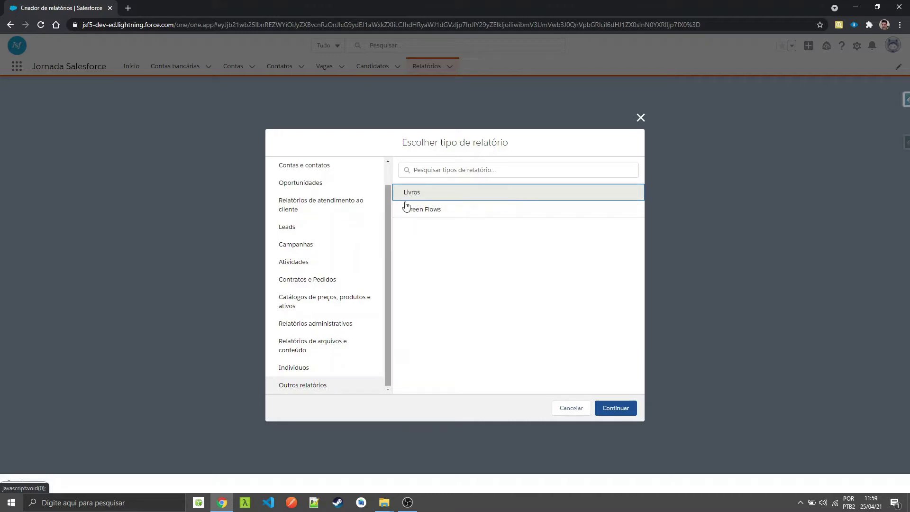
scroll(316, 235, up, 1)
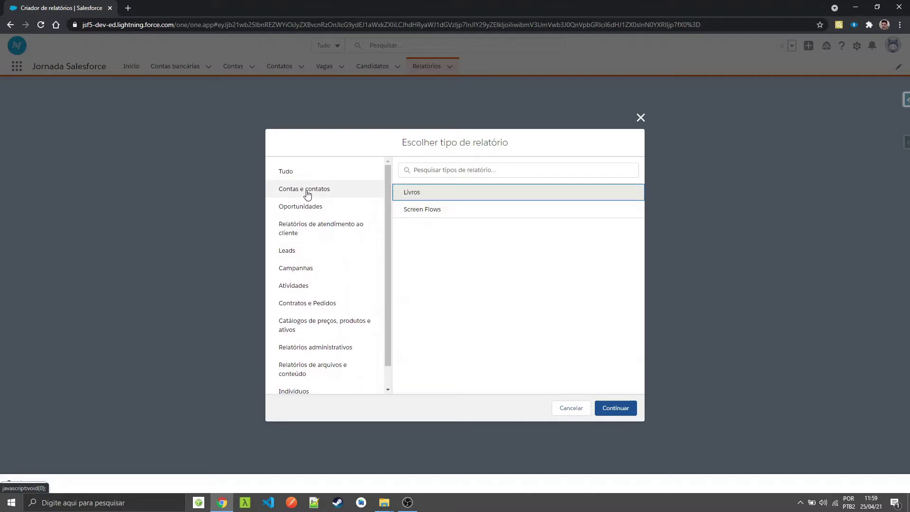
click(307, 190)
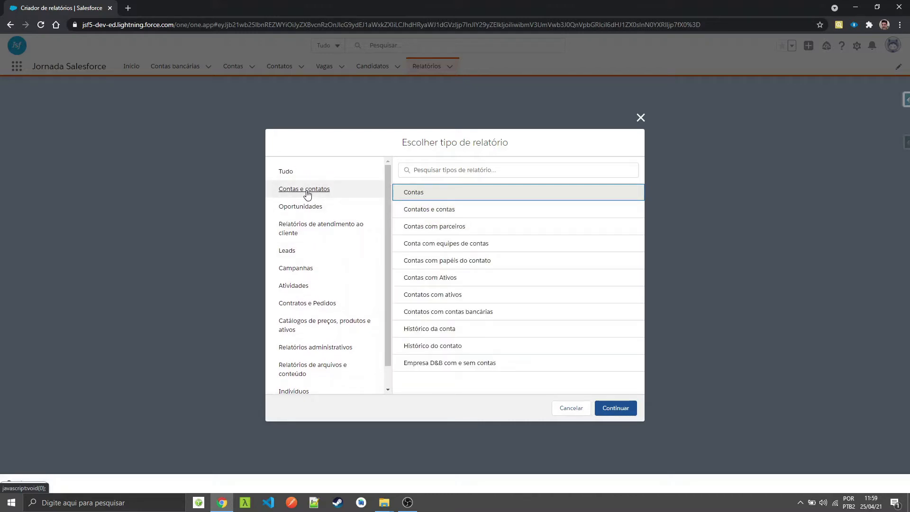
click(415, 196)
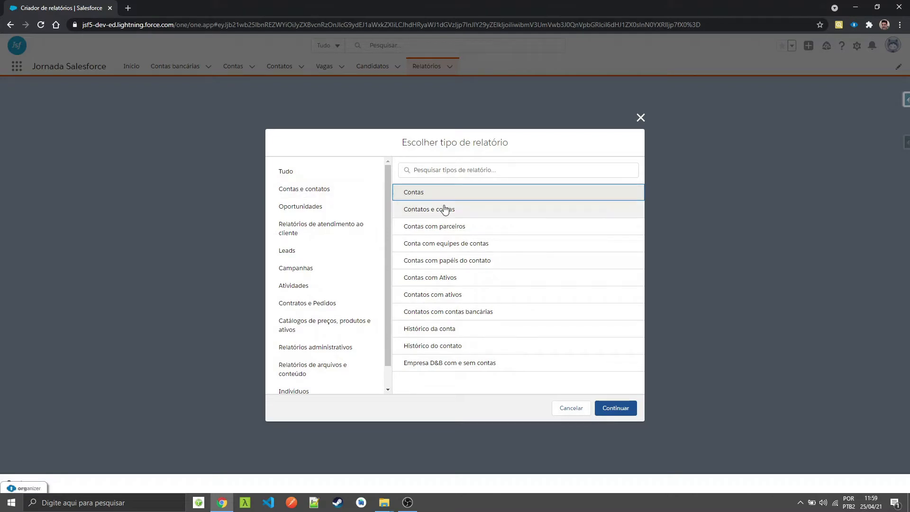
click(624, 409)
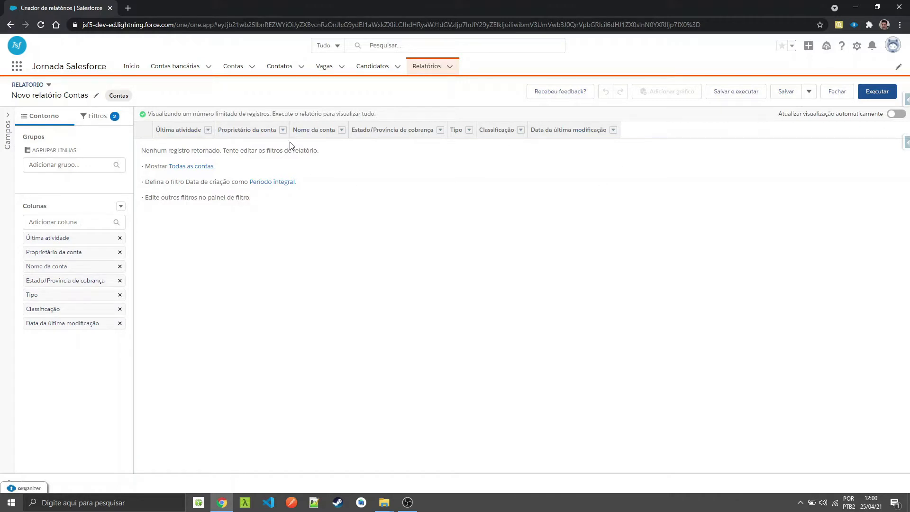
- Move the Última atividade column below Estado/Província de cobrança, remove it from the report and refresh the preview
drag(60, 251, 63, 279)
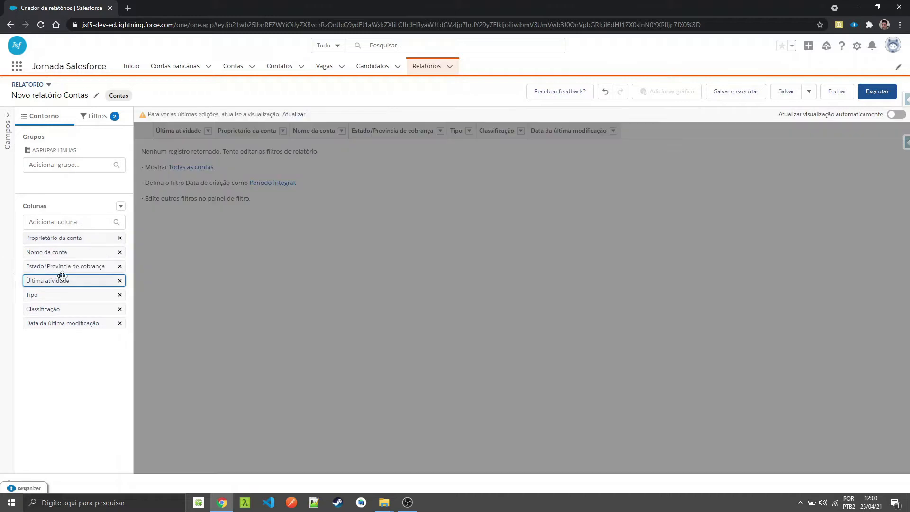
click(119, 284)
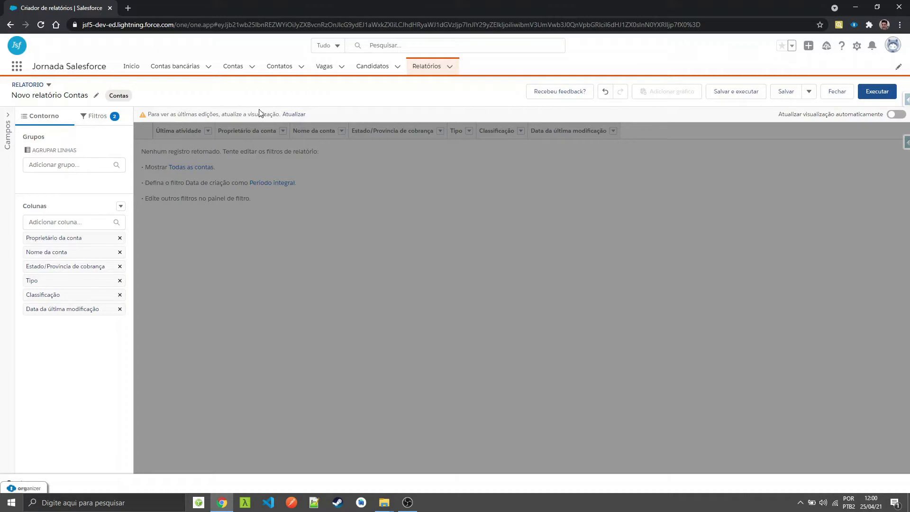
click(294, 115)
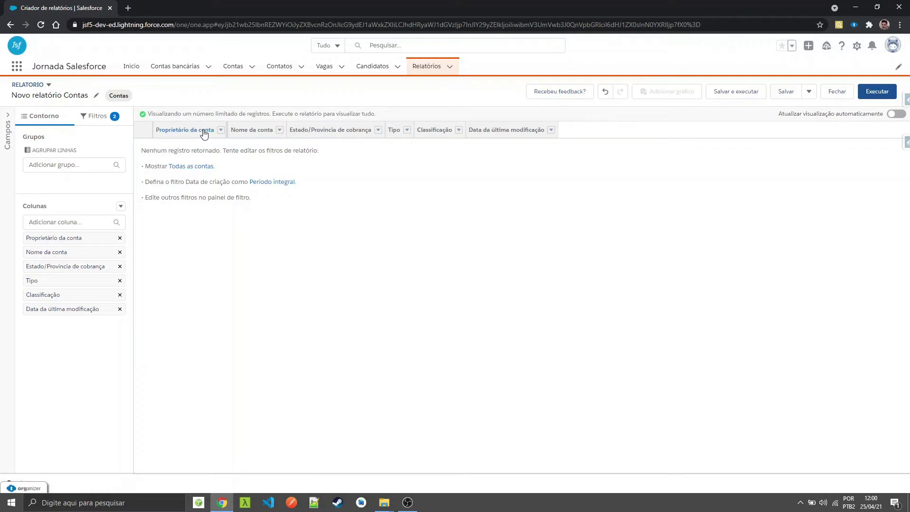
- Reorder the leading columns to Nome da conta, Proprietário da conta and Estado/Província de cobrança
drag(164, 134, 378, 136)
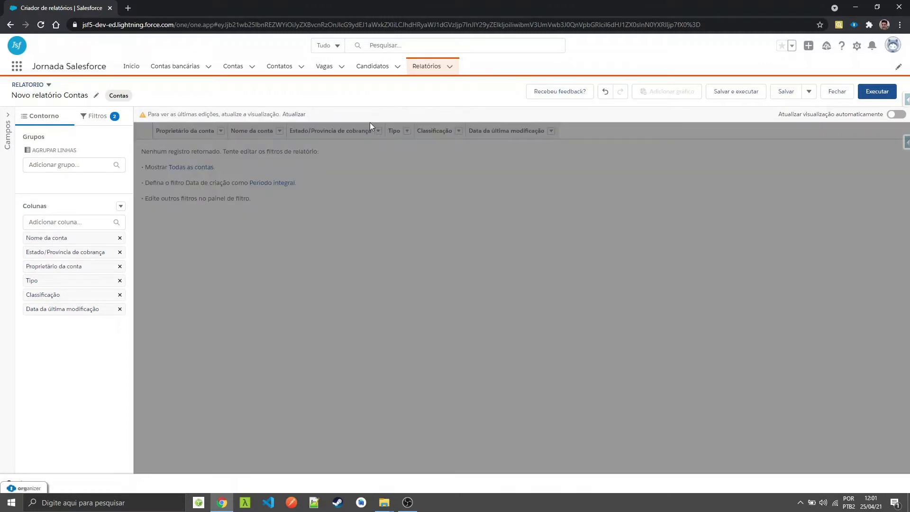
click(296, 115)
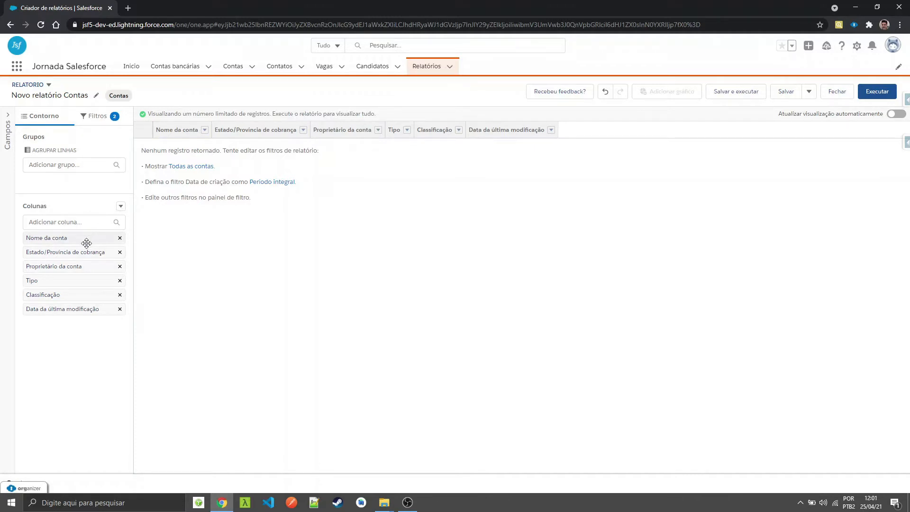
drag(82, 267, 83, 297)
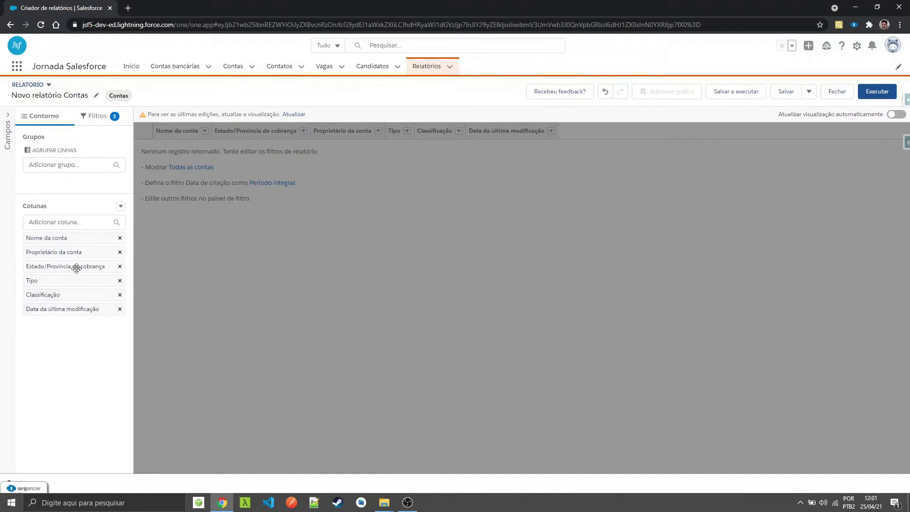
- Add the ID da conta column, place it first in the column list and refresh the preview
click(65, 221)
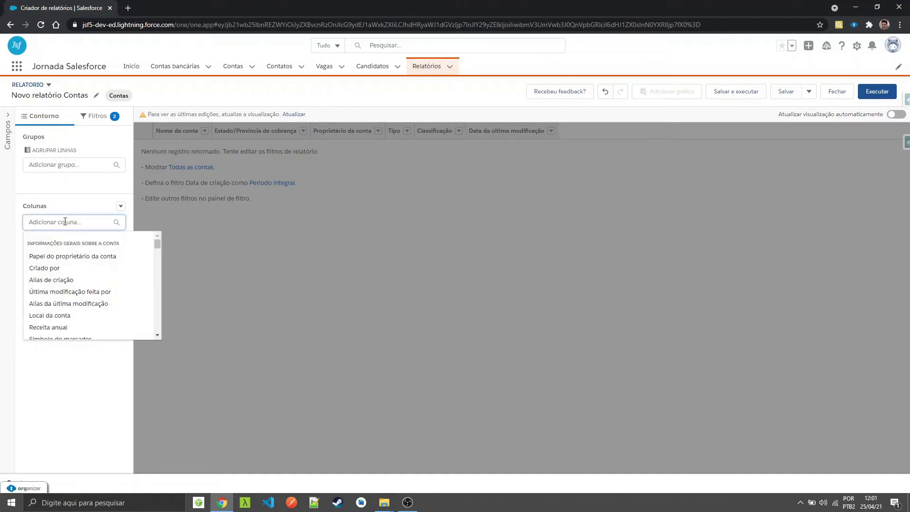
text(id)
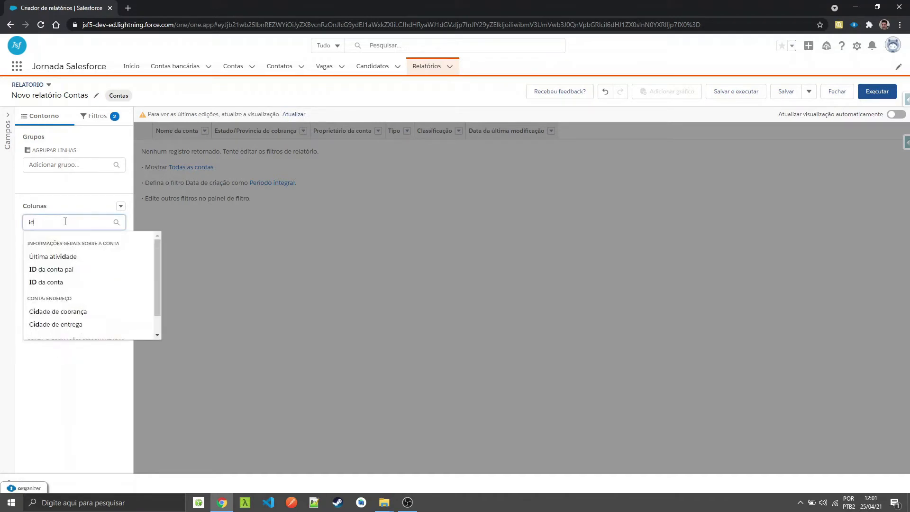
click(42, 280)
drag(61, 323, 84, 232)
click(290, 114)
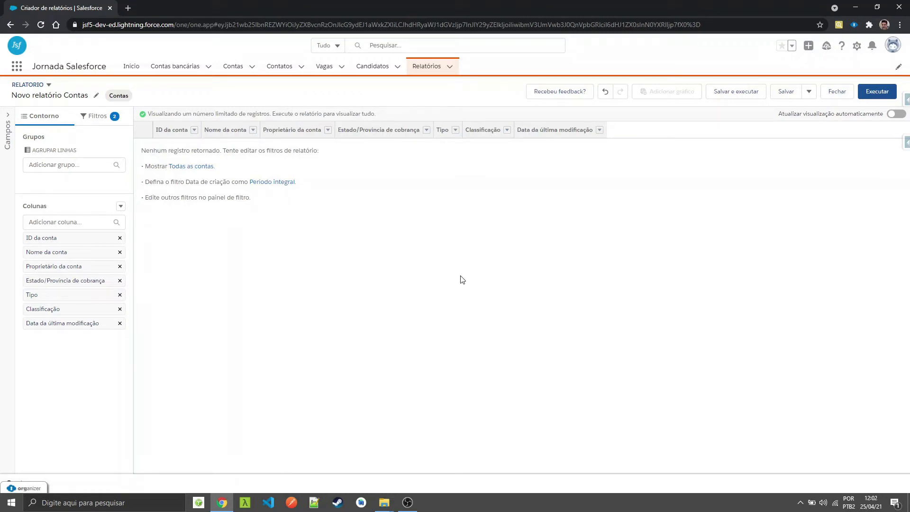
- Add the custom account field Premium? from the full field list as the last column and refresh the preview
click(7, 127)
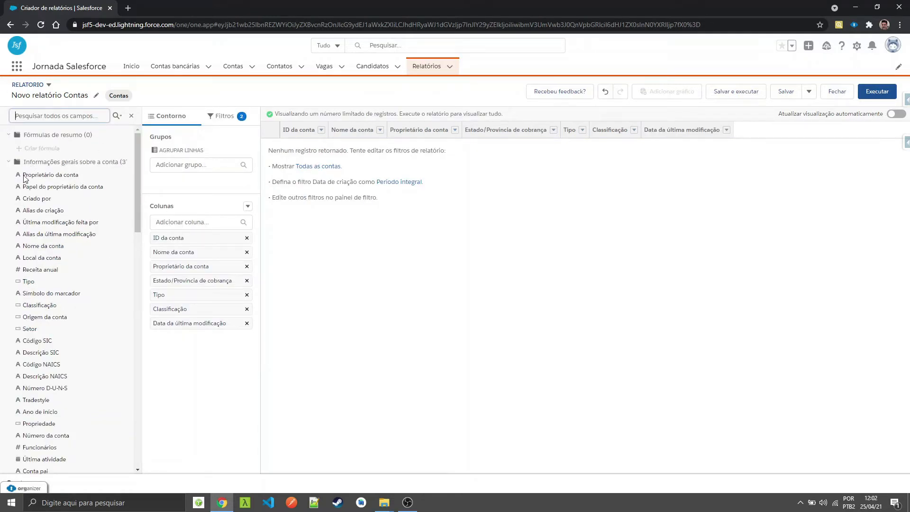
click(9, 163)
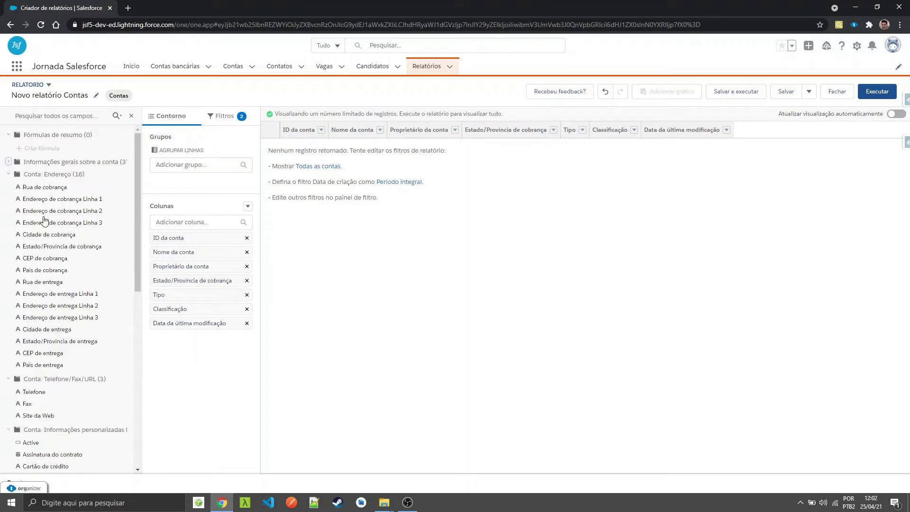
click(8, 174)
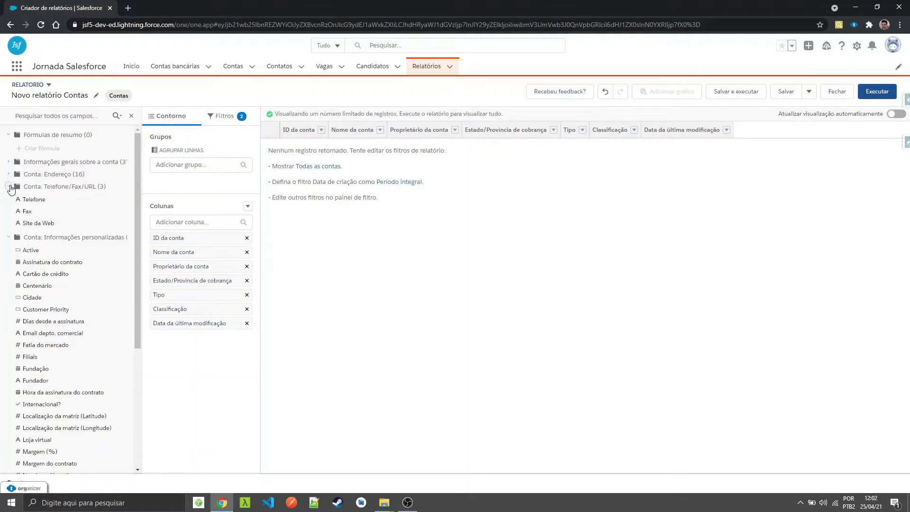
click(8, 187)
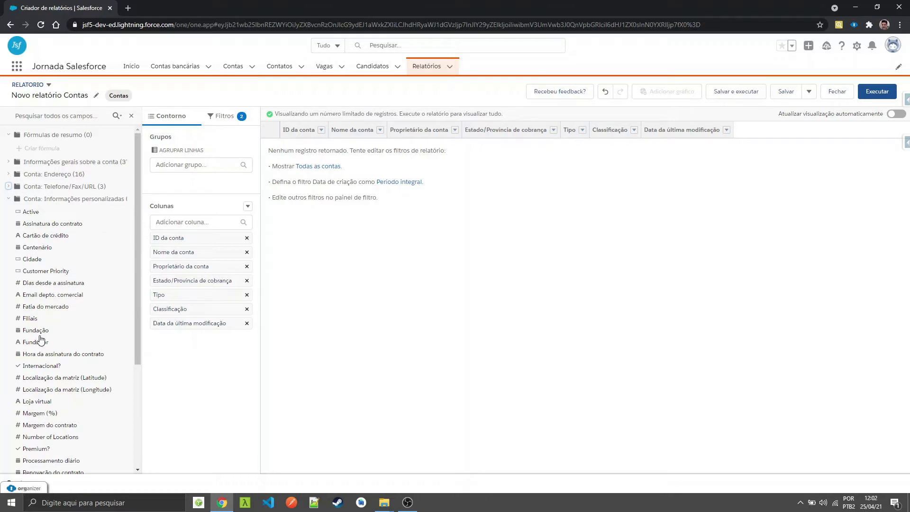
scroll(53, 337, down, 2)
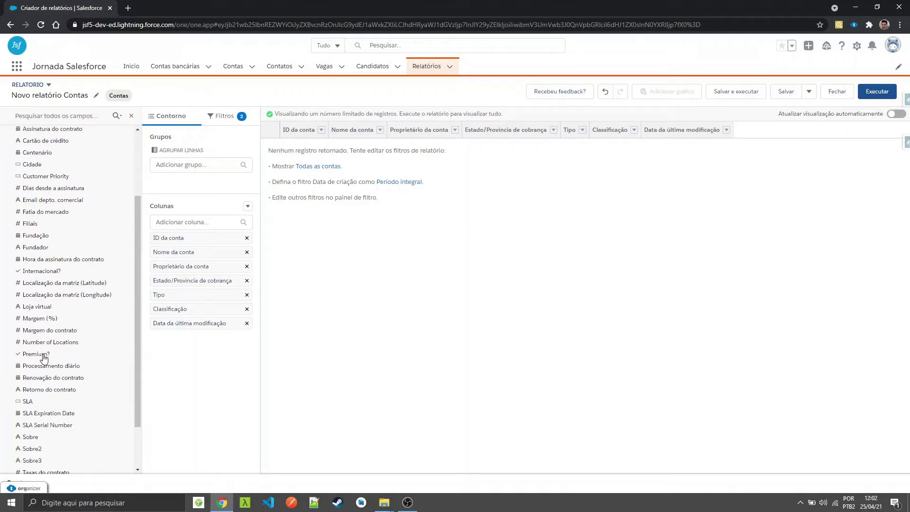
drag(44, 358, 216, 353)
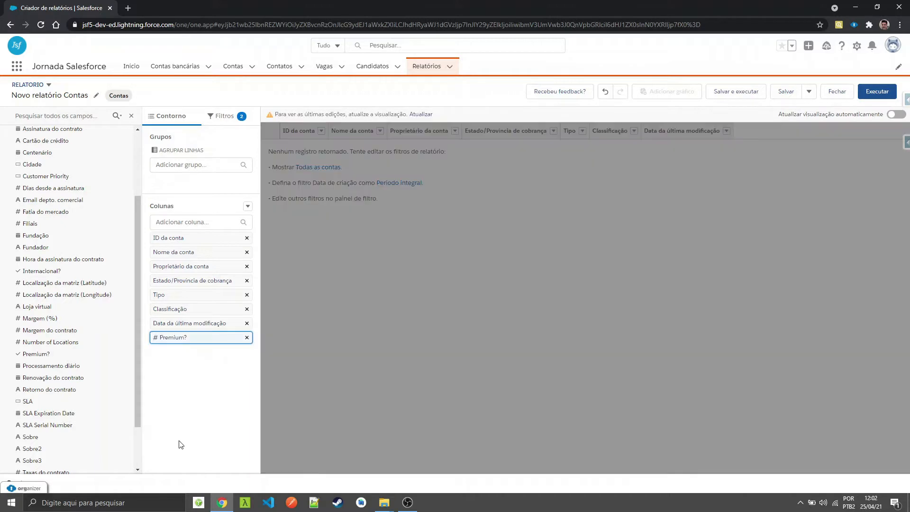
click(420, 114)
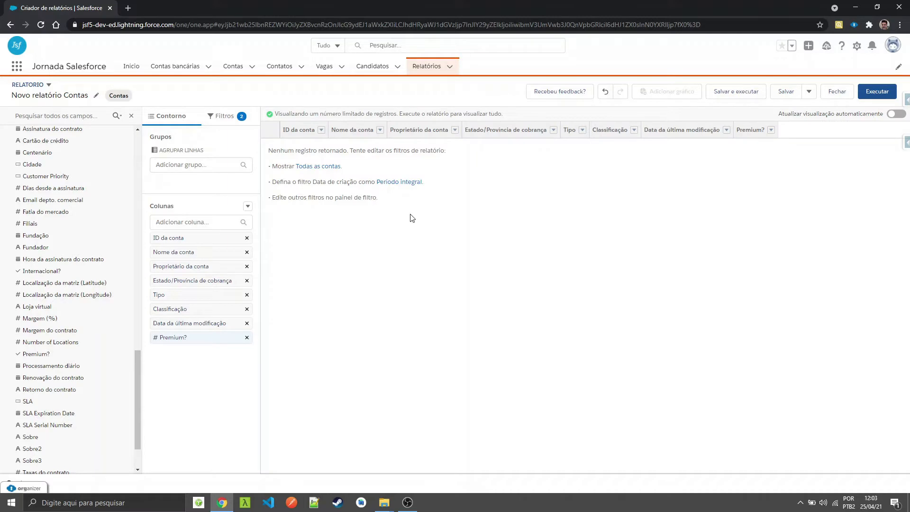
click(132, 117)
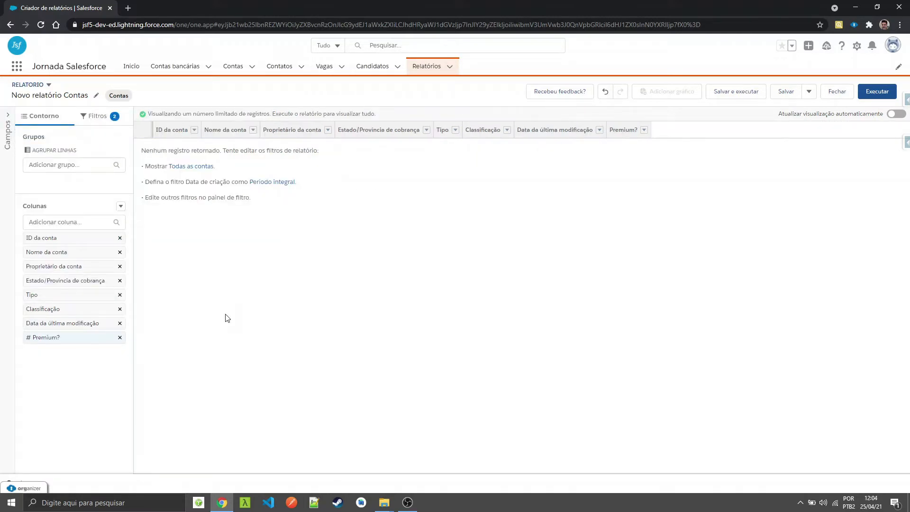
- Set the report's Mostre-me filter to Todas as contas and apply it
click(91, 120)
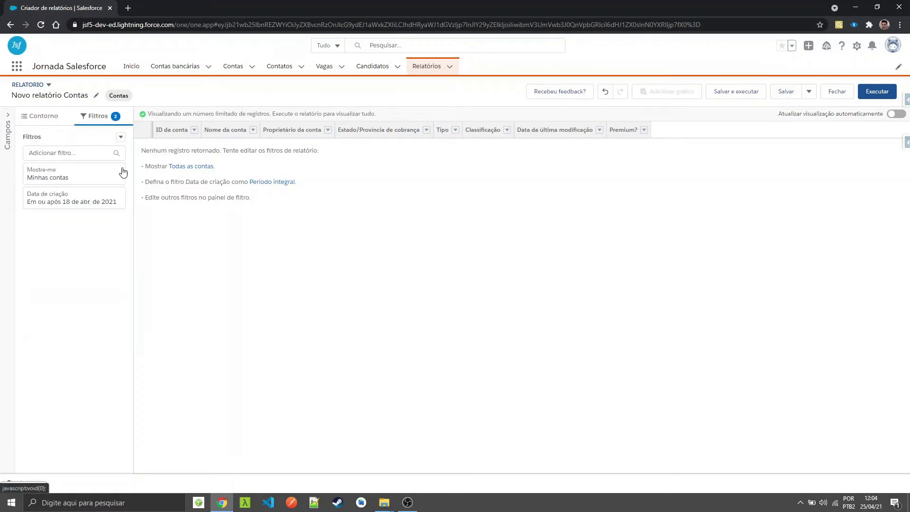
click(66, 181)
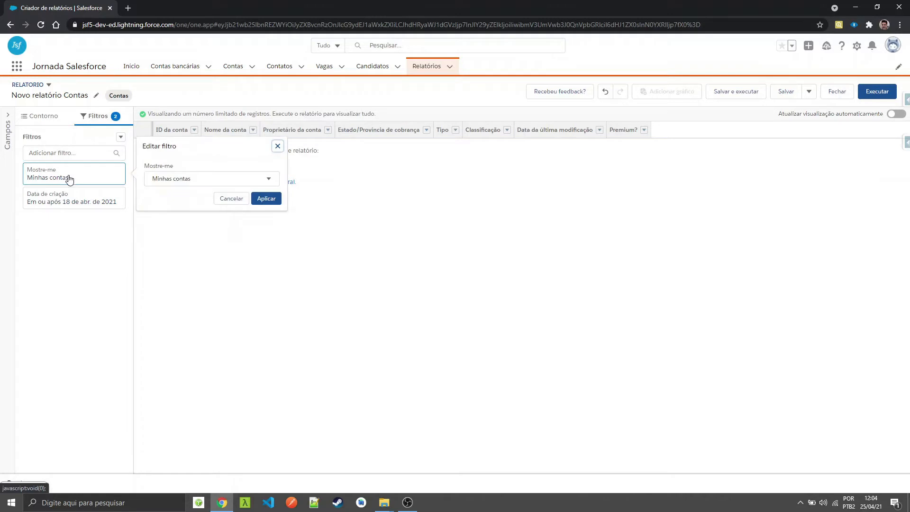
click(231, 183)
click(207, 229)
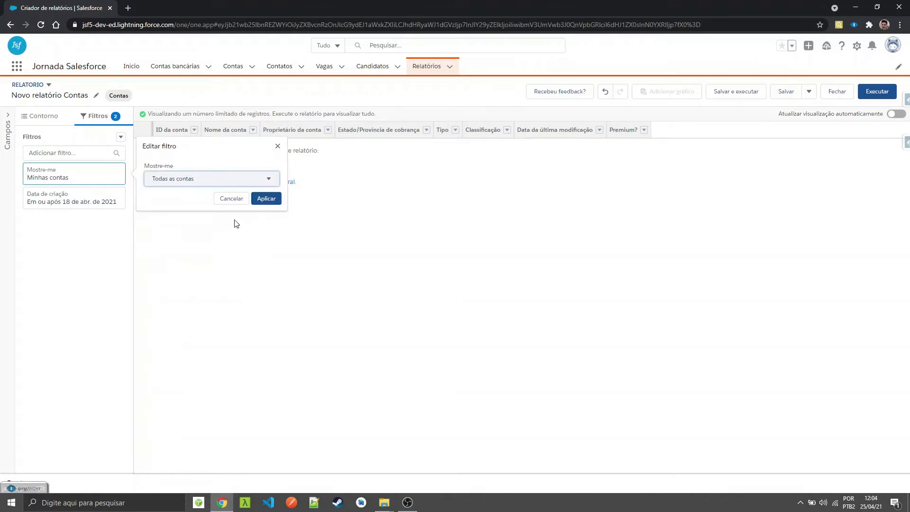
click(265, 199)
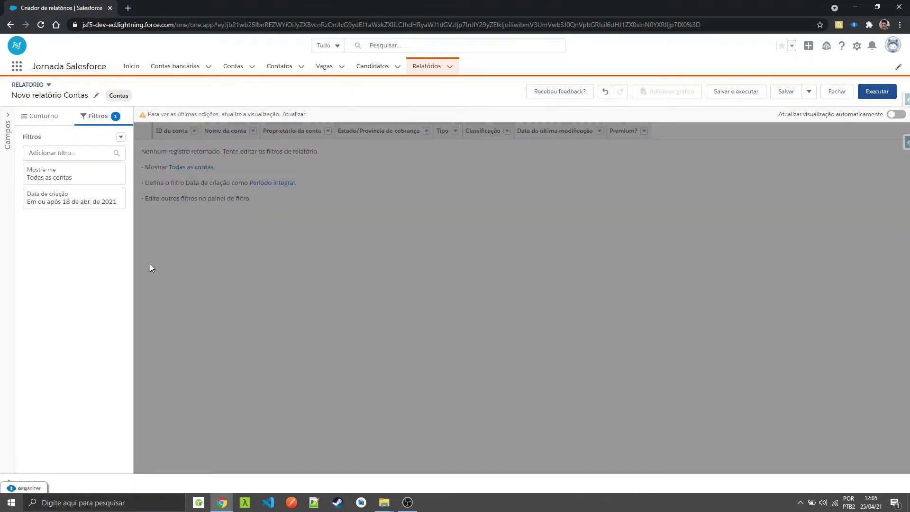
- Set the Data de criação filter's interval to Período integral, apply it and refresh the report preview
click(107, 204)
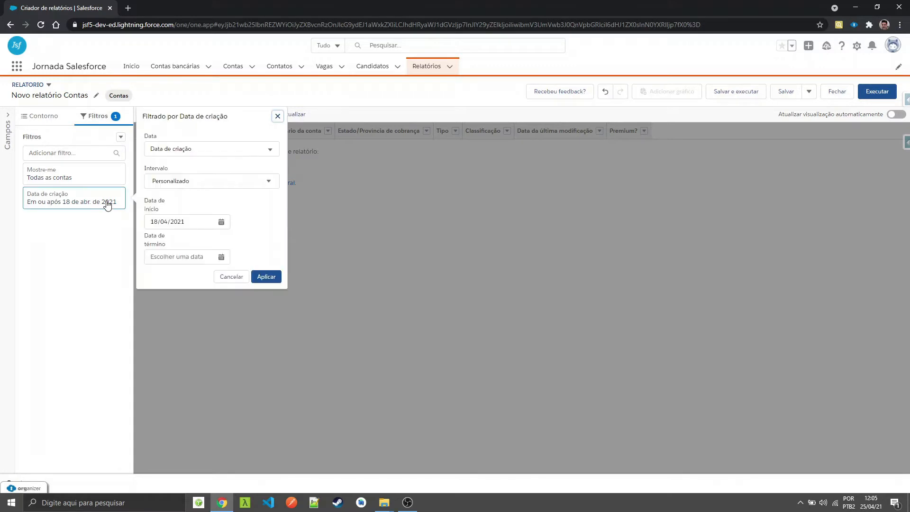
click(197, 180)
click(192, 201)
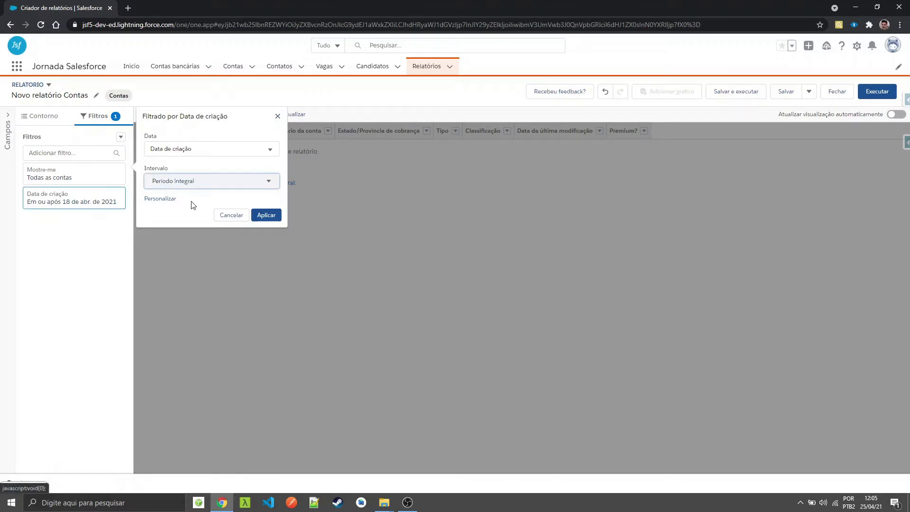
click(264, 213)
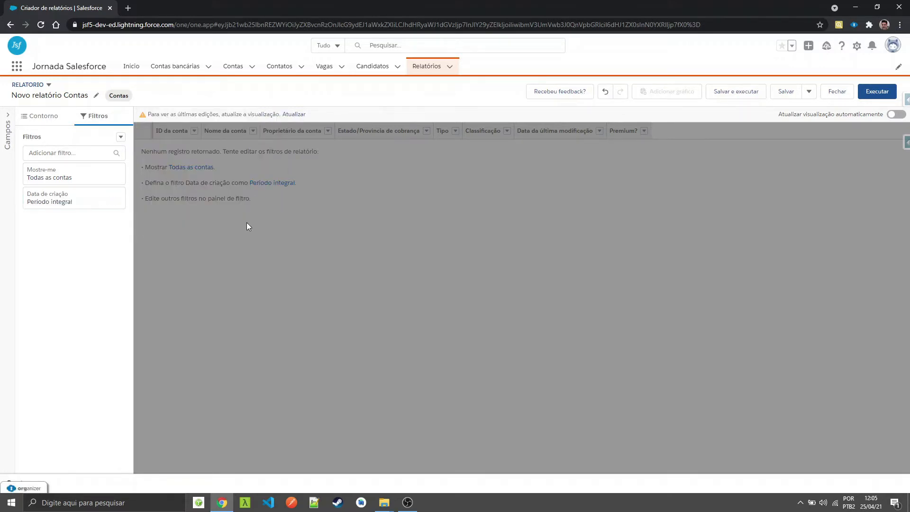
click(300, 114)
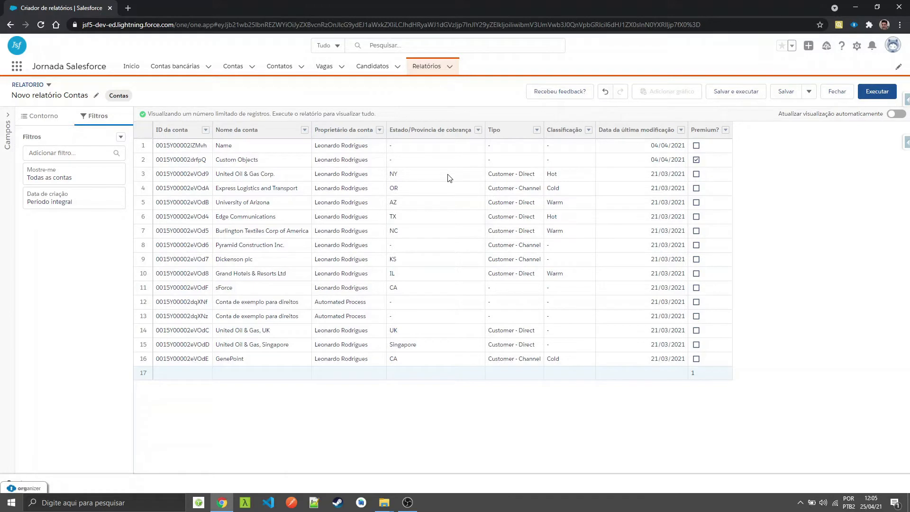
drag(147, 114, 425, 114)
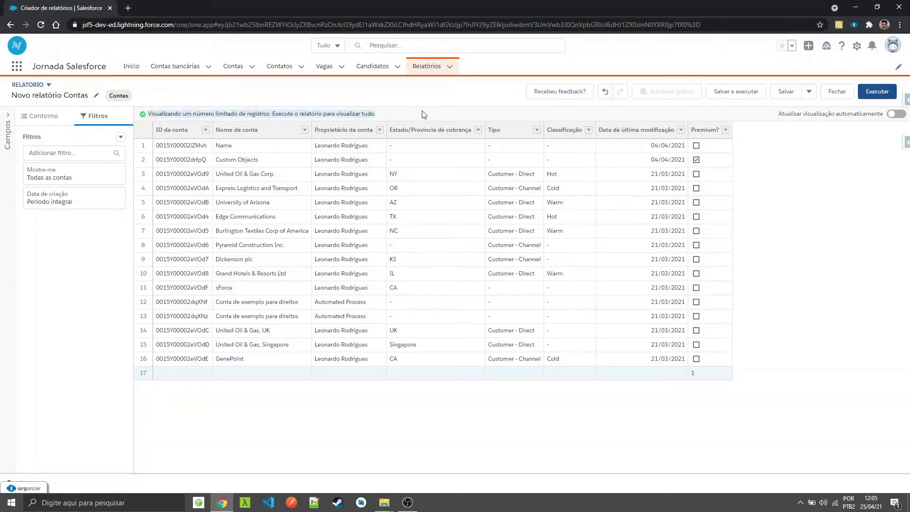
click(145, 135)
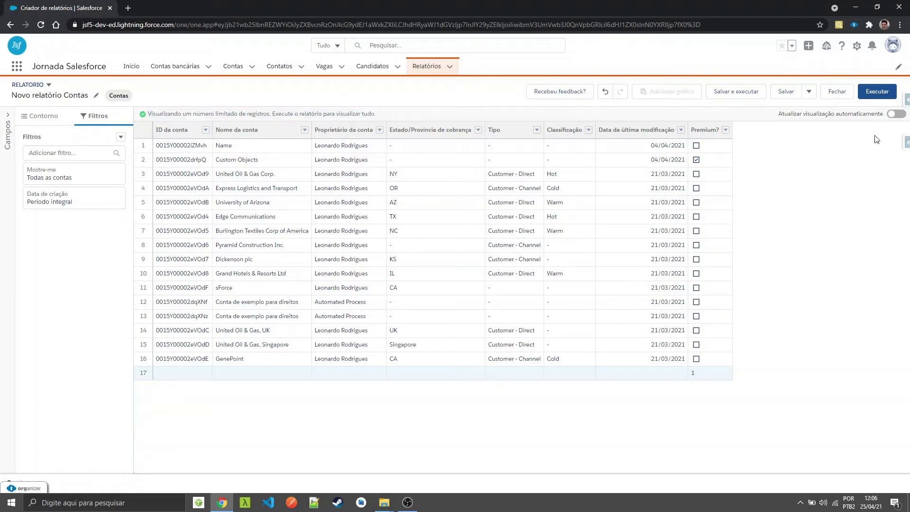
- Save and run the report as "Relatório de contas" with description "Relatório simples de todas as contas da Org.", keeping it in Relatórios privados
click(736, 92)
text(Relatório de contas)
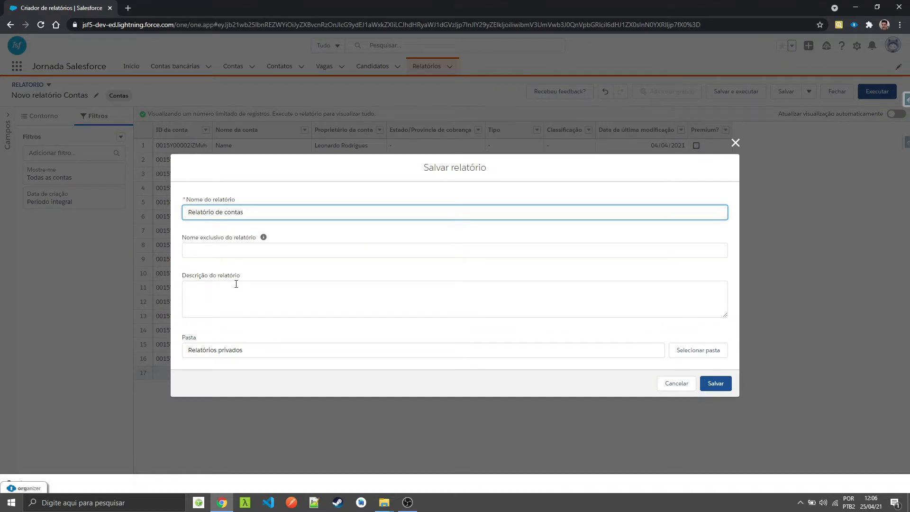
click(236, 284)
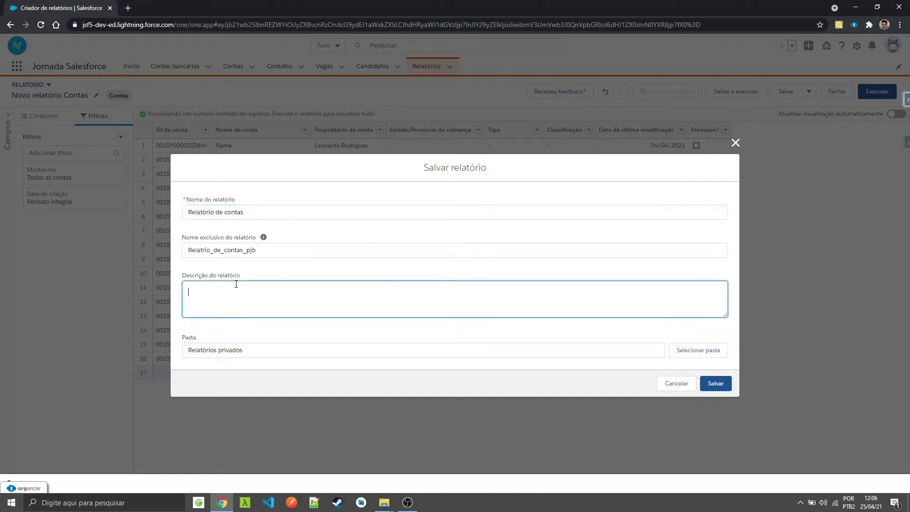
text(Relatório simples de todas as contas da Org.)
click(690, 349)
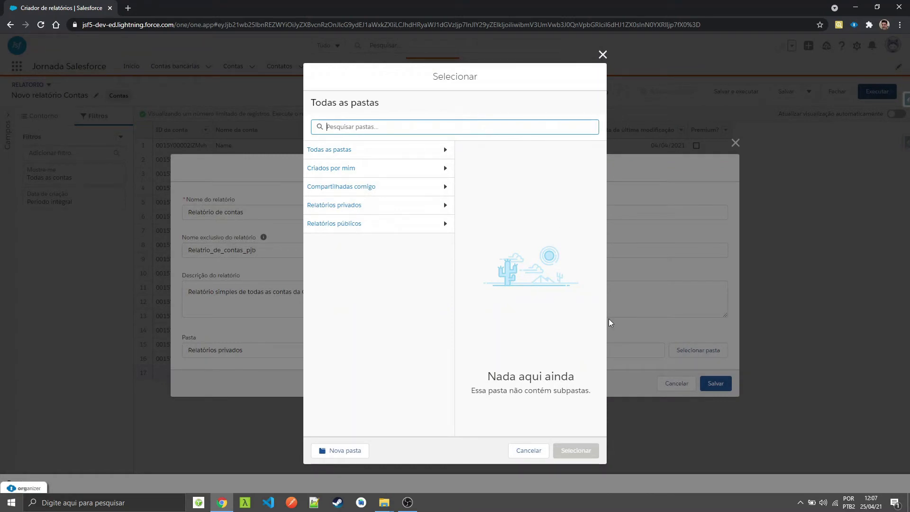
click(527, 451)
click(716, 385)
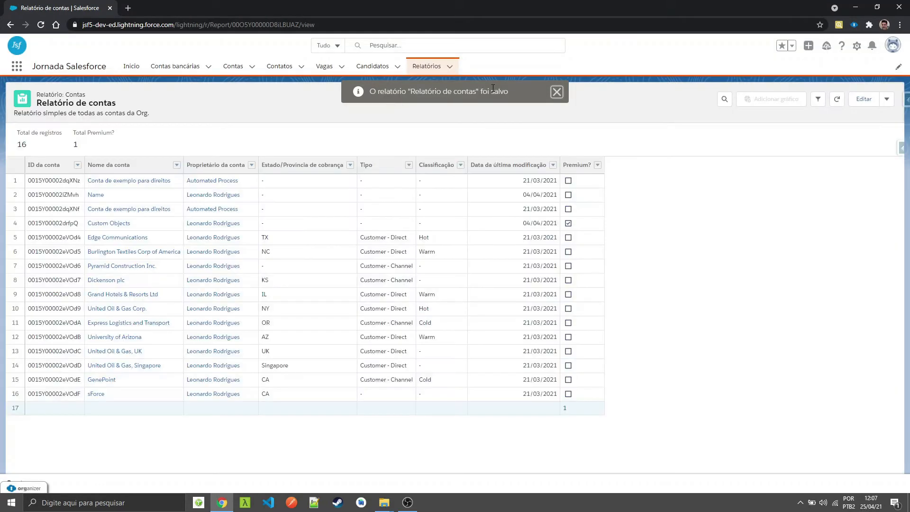
click(780, 310)
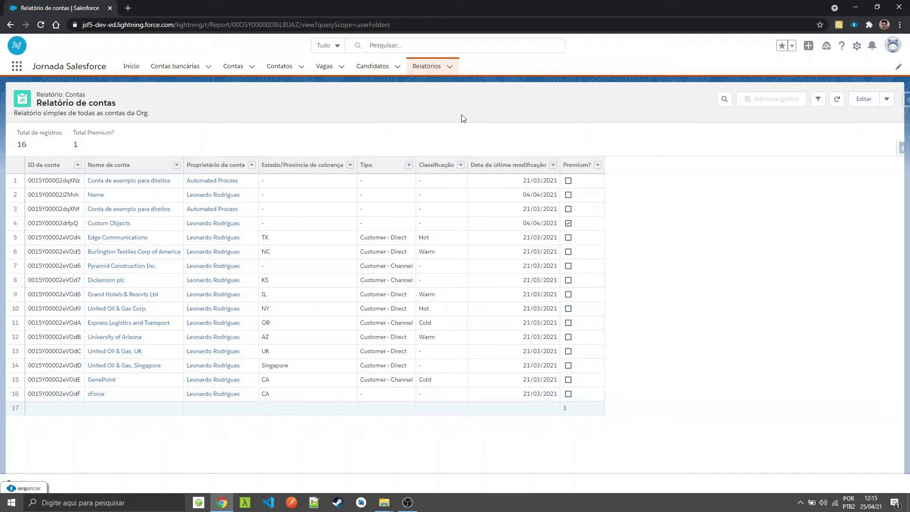
- Create a new report using the Contatos e contas report type
click(419, 67)
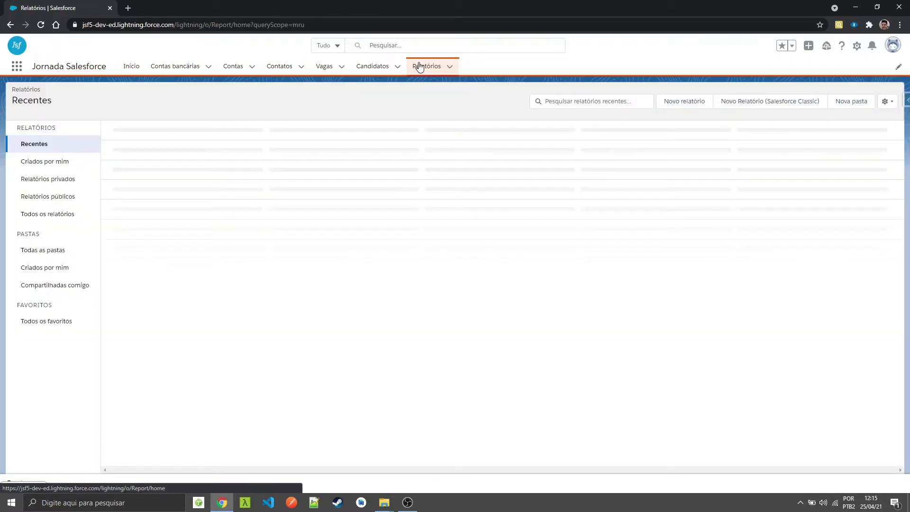
click(699, 102)
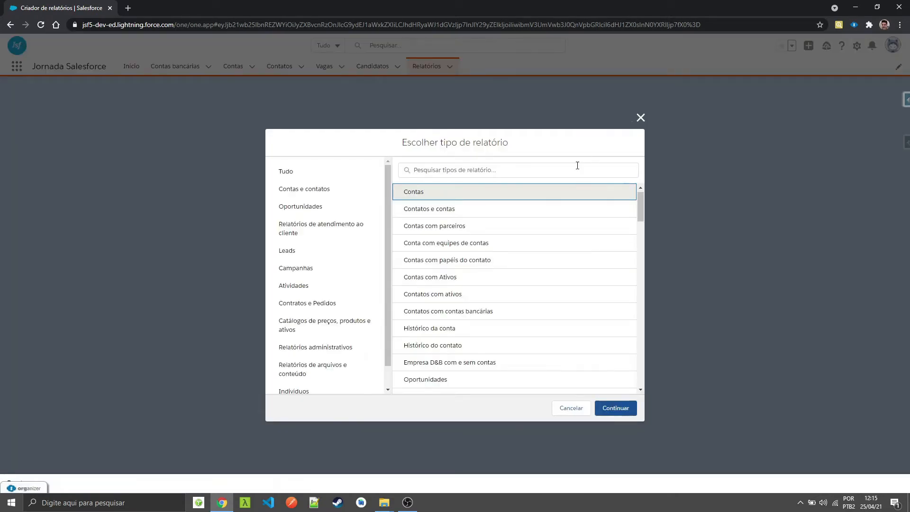
click(426, 214)
click(609, 411)
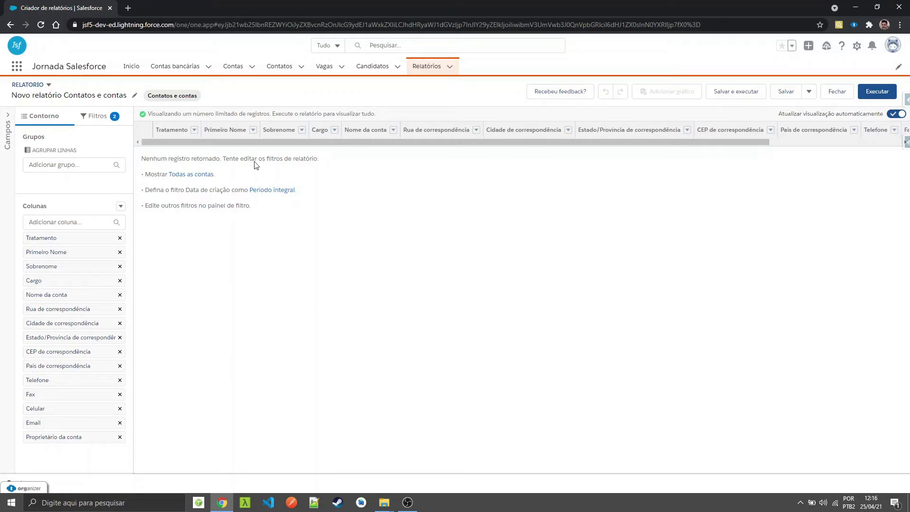
- Set the Mostre-me filter of the Contatos e contas report to Todas as contas
click(107, 120)
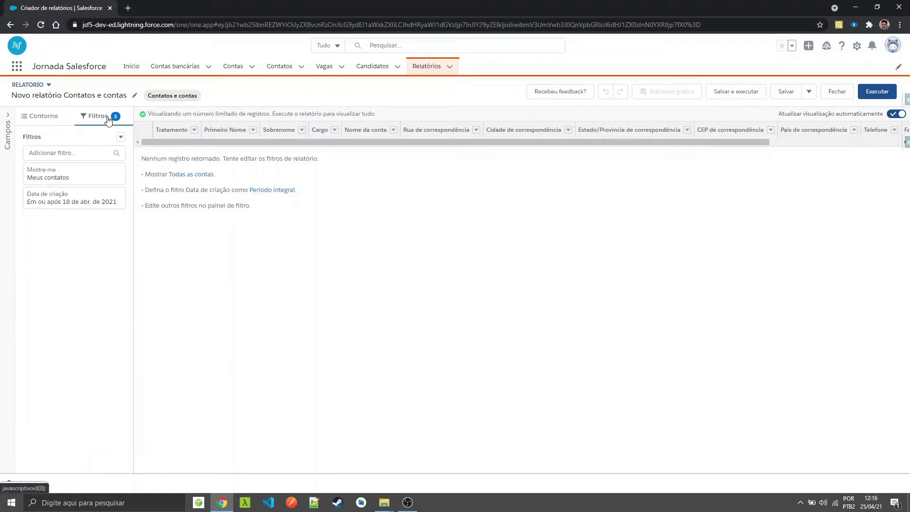
click(89, 181)
click(203, 179)
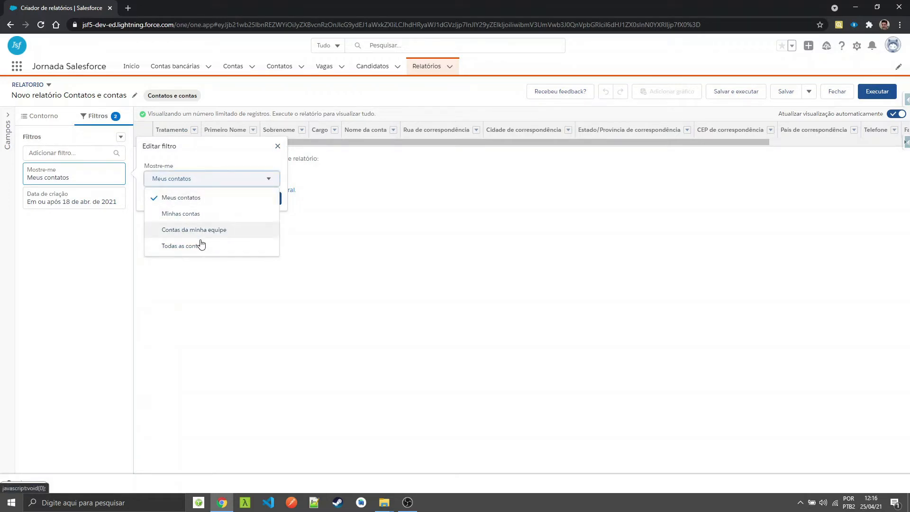
click(179, 247)
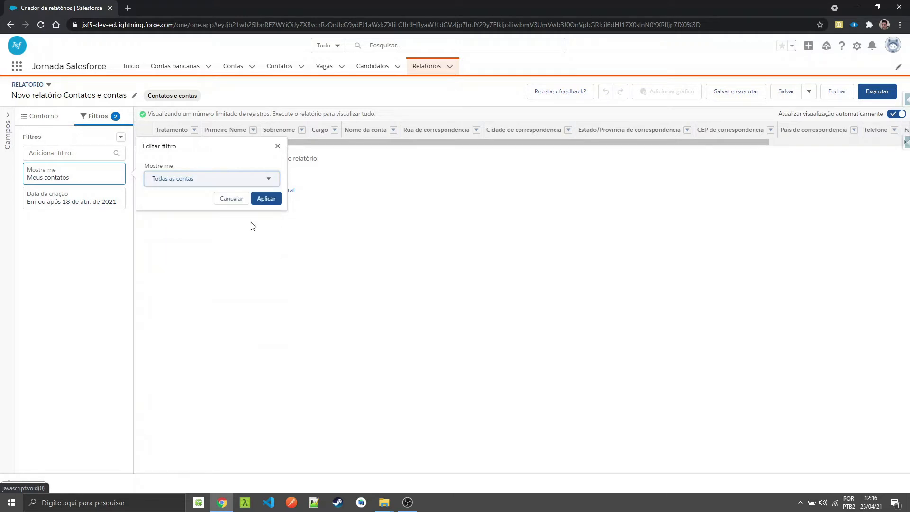
click(267, 200)
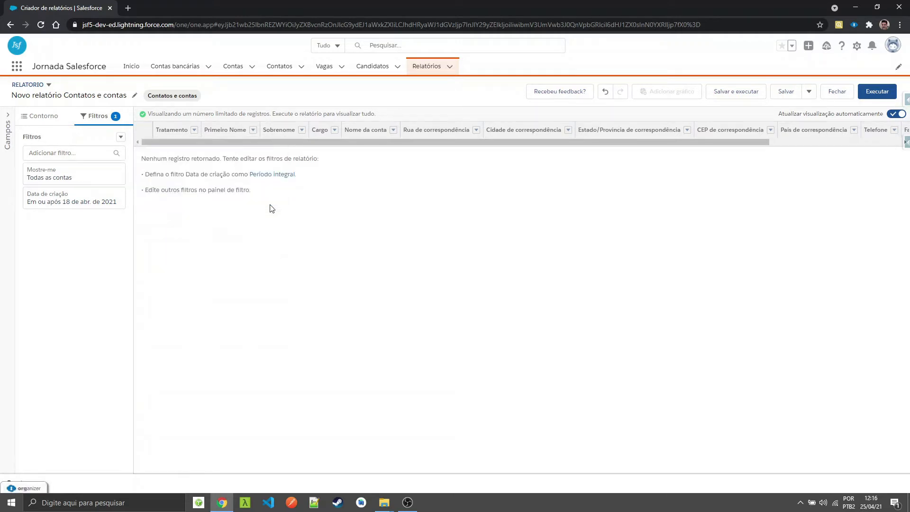
- Set the Data de criação filter of the Contatos e contas report to the Período integral interval
click(46, 203)
click(209, 183)
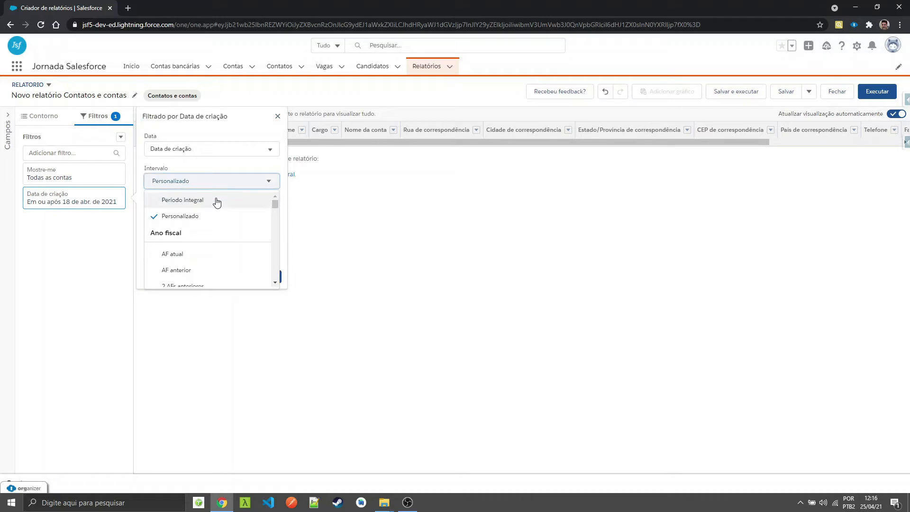
click(216, 201)
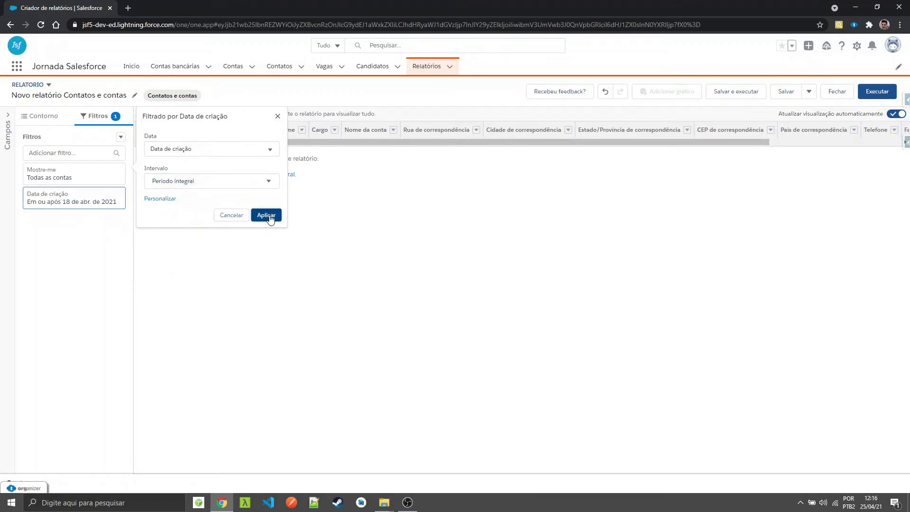
click(267, 215)
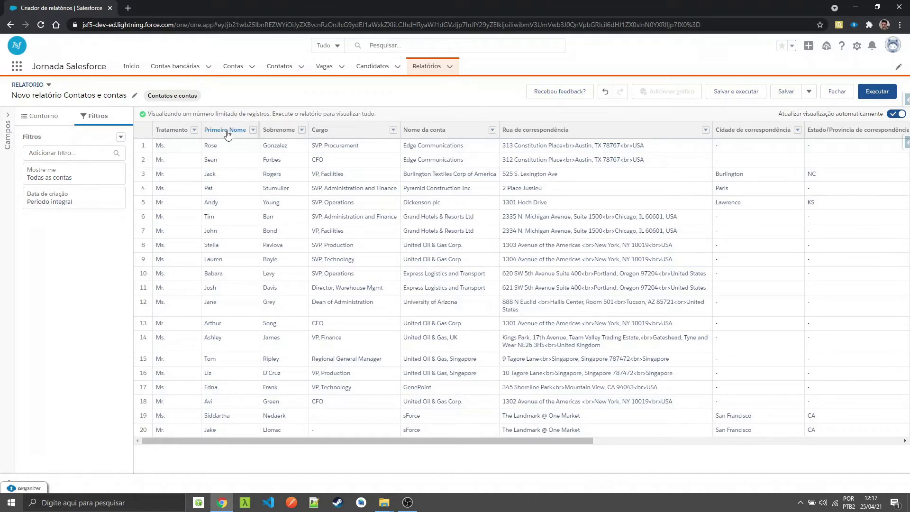
- Group the report rows by Nome da conta
click(42, 123)
click(62, 165)
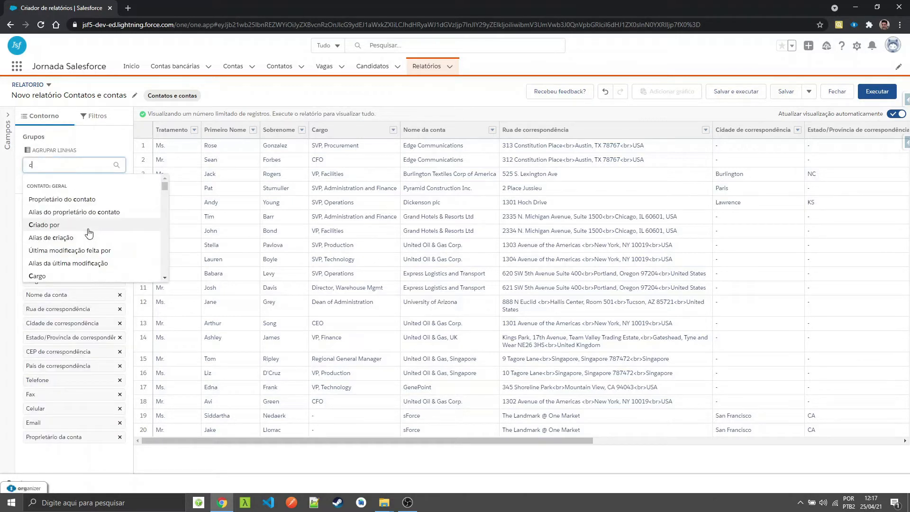
text(nome da)
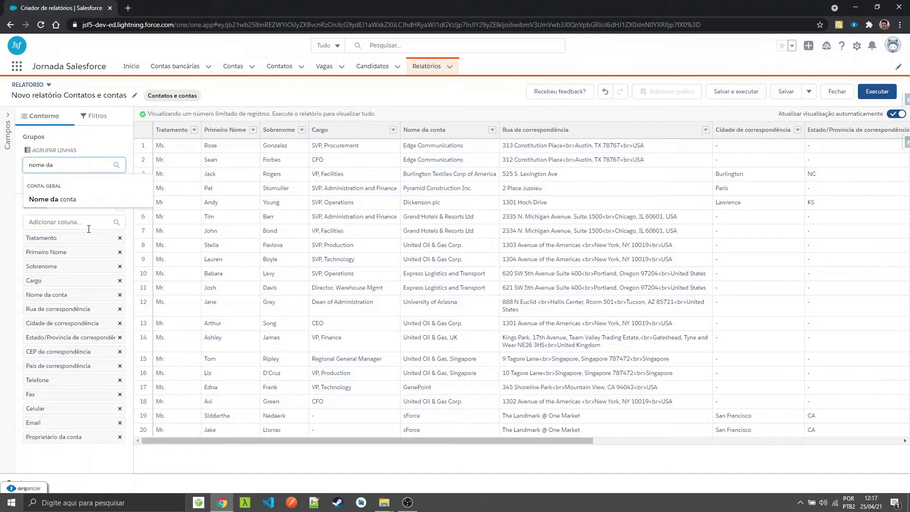
click(79, 200)
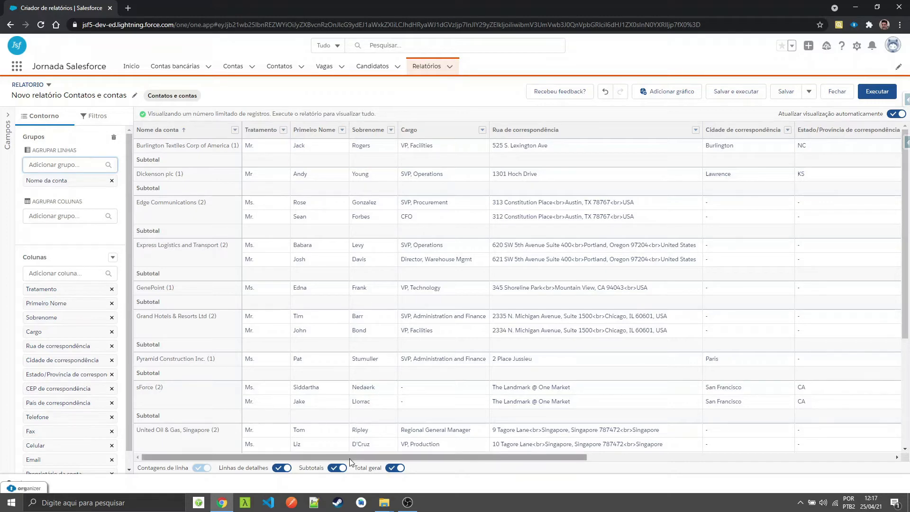
- Turn the Subtotais rows off and back on, and look through the grouped rows down to the total
drag(353, 457, 287, 447)
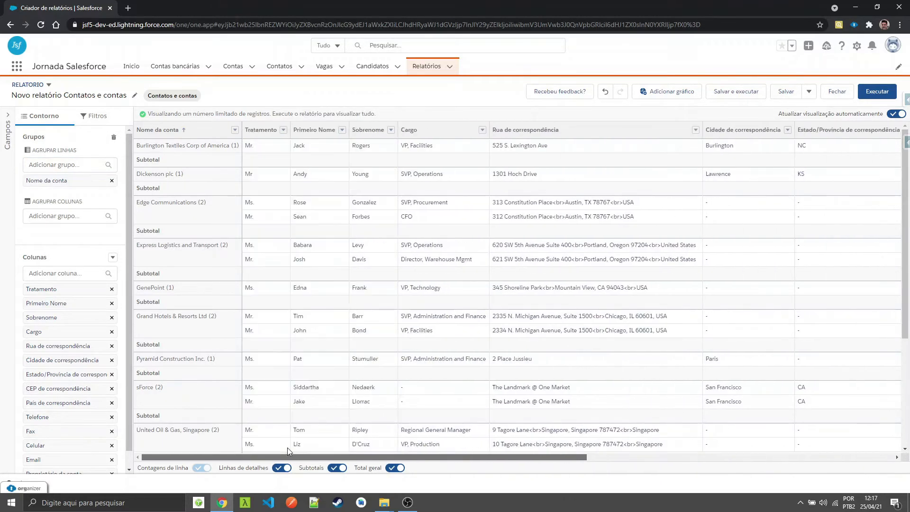
click(337, 468)
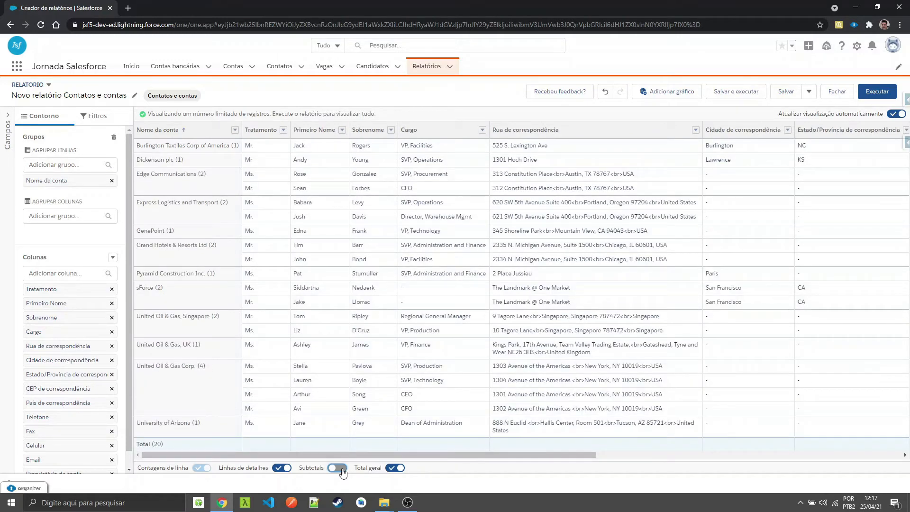
click(337, 468)
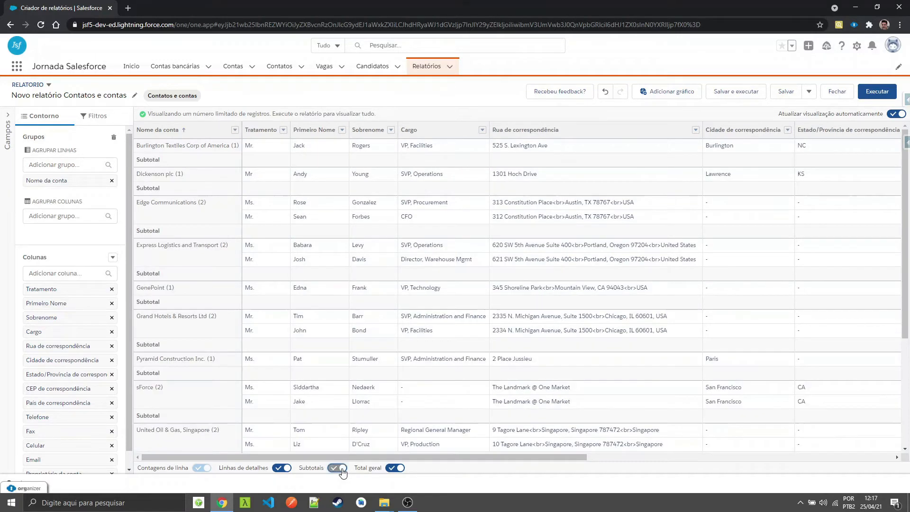
scroll(299, 332, down, 3)
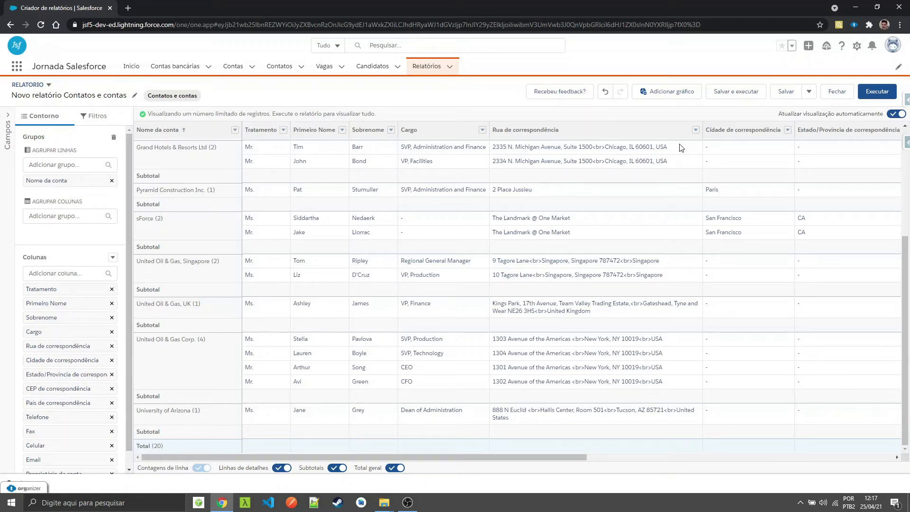
- Add a chart to the grouped report and hide it from the preview
click(682, 96)
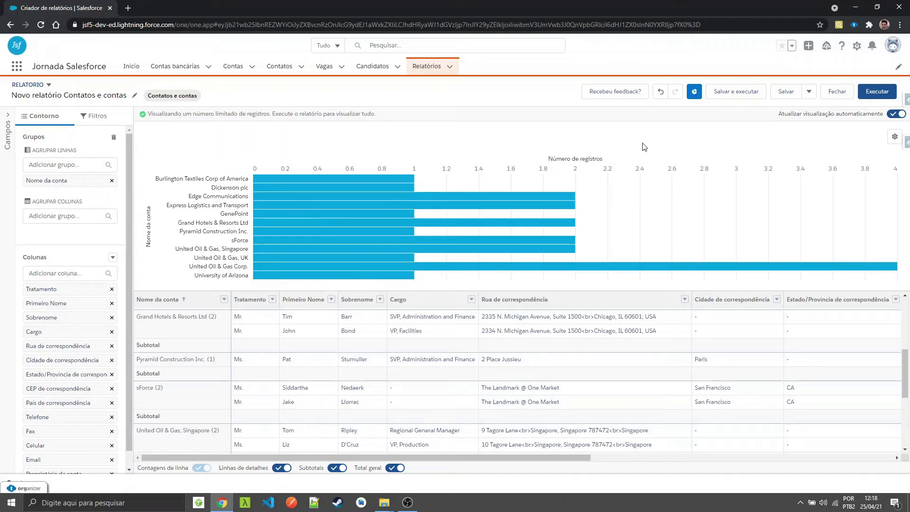
click(693, 94)
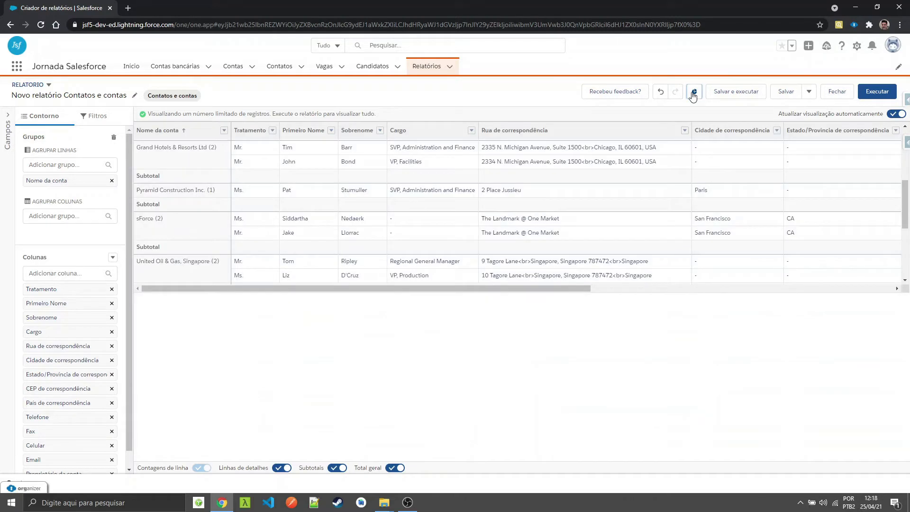
- Save and run the report under the name "Relatório de Contatos e contas" in Relatórios privados
click(746, 97)
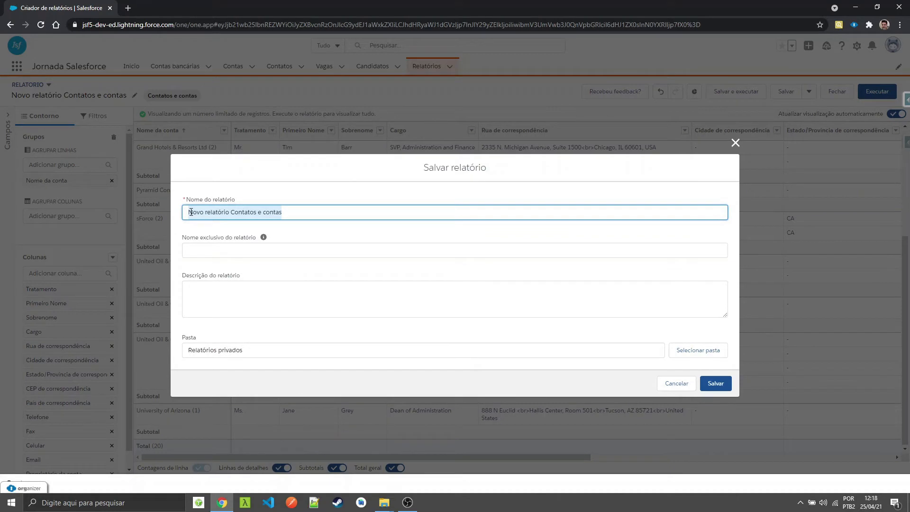
text(Relatório Contatos e contas)
text(de)
click(499, 263)
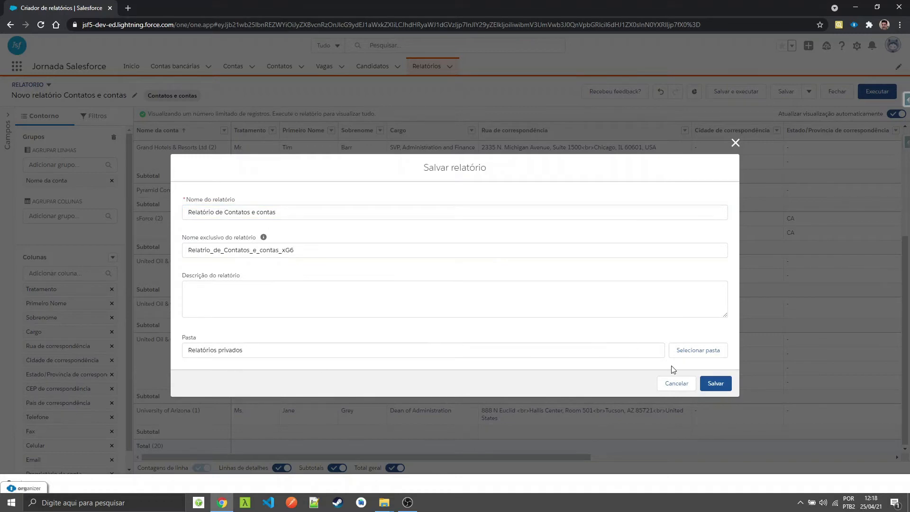
click(713, 380)
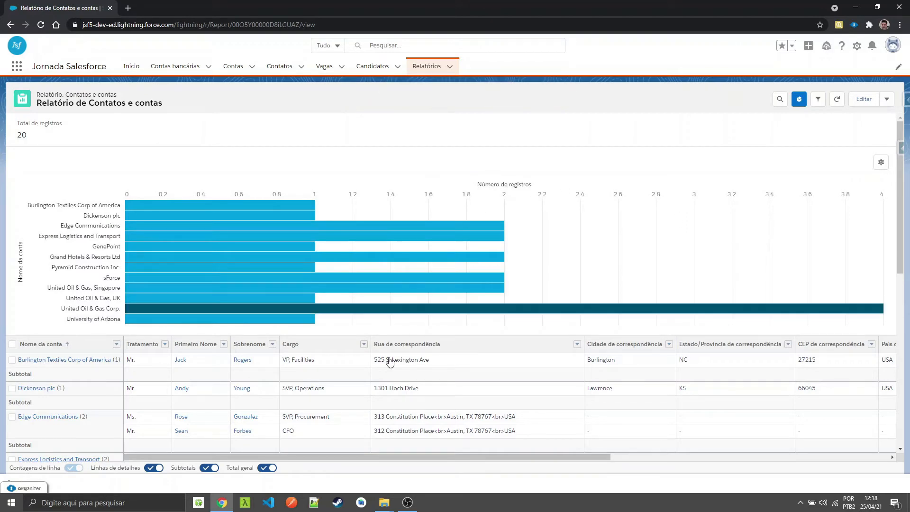
- Look through the chart and grouped rows of the executed report, and hide the chart
scroll(621, 355, down, 5)
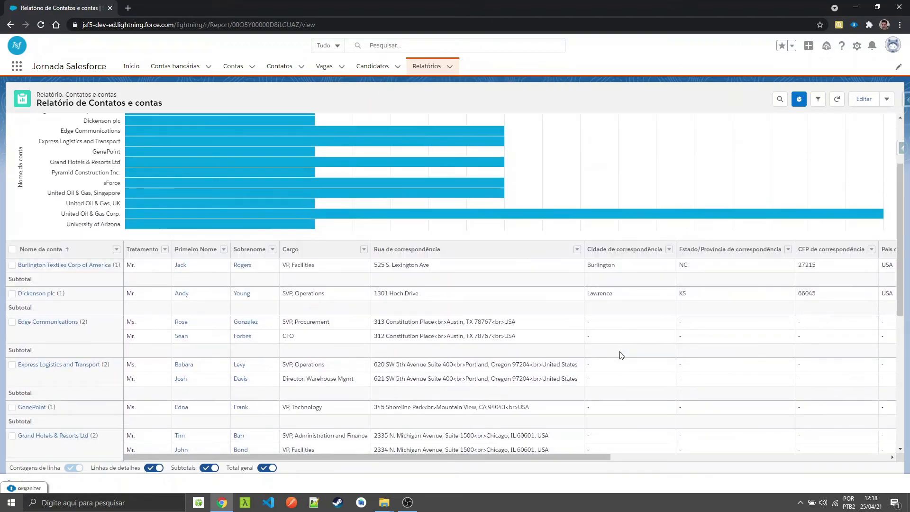
scroll(621, 355, down, 1)
scroll(621, 356, up, 6)
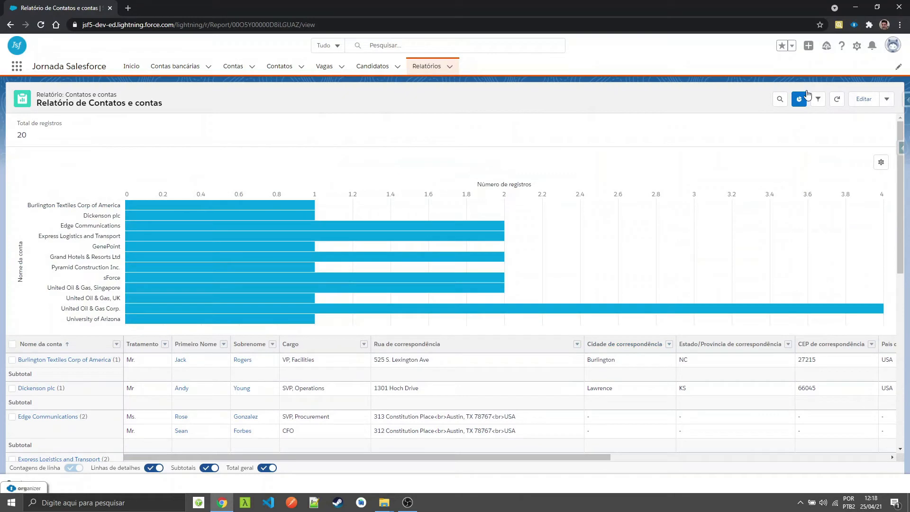
click(801, 100)
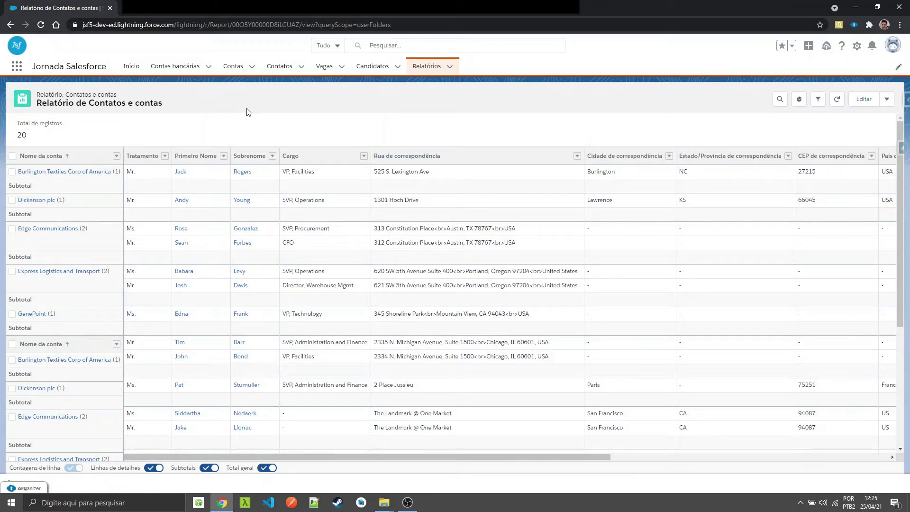
- Start a new report of the type Contatos com contas bancárias
click(431, 69)
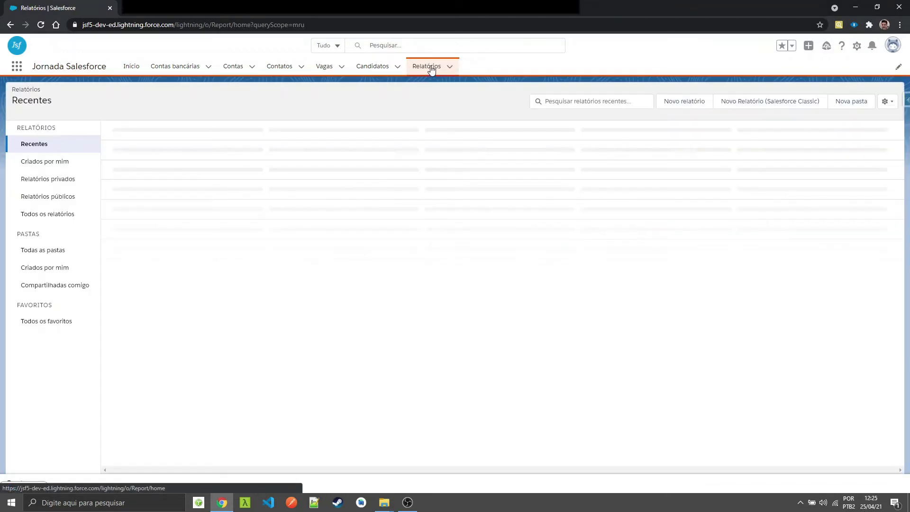
click(672, 105)
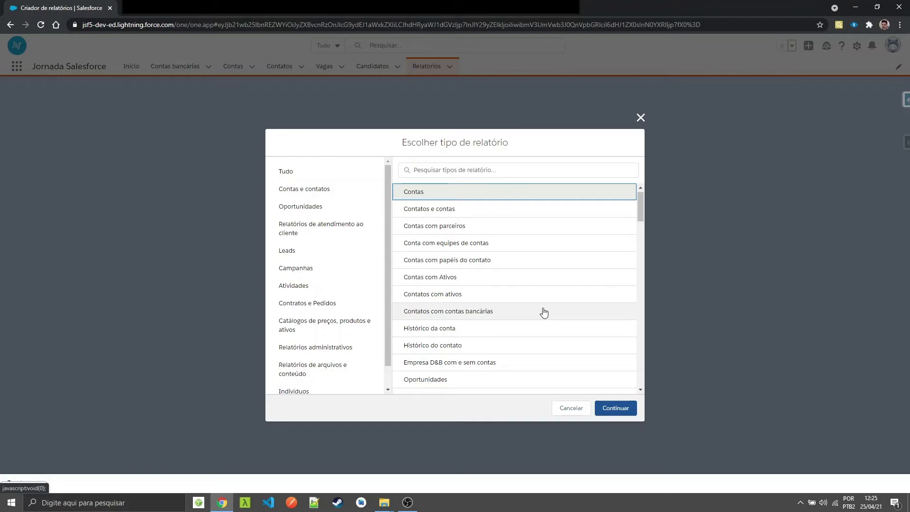
click(455, 311)
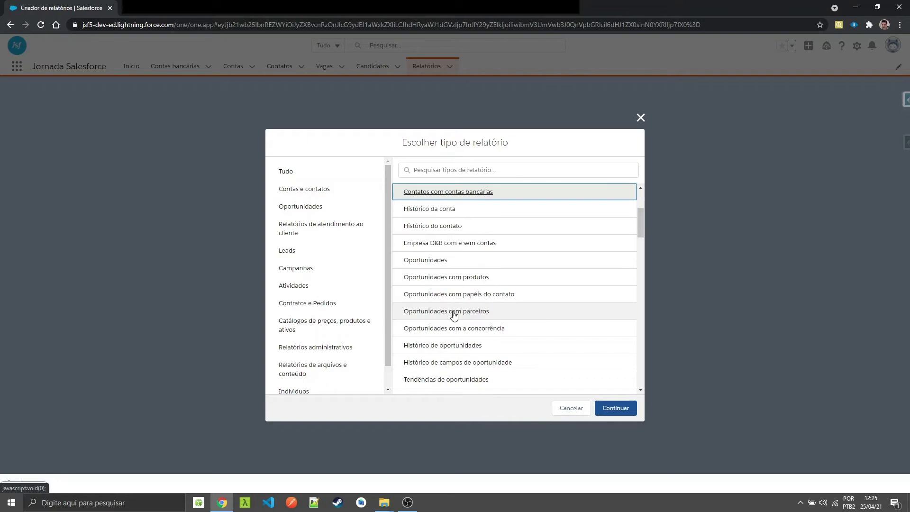
click(617, 409)
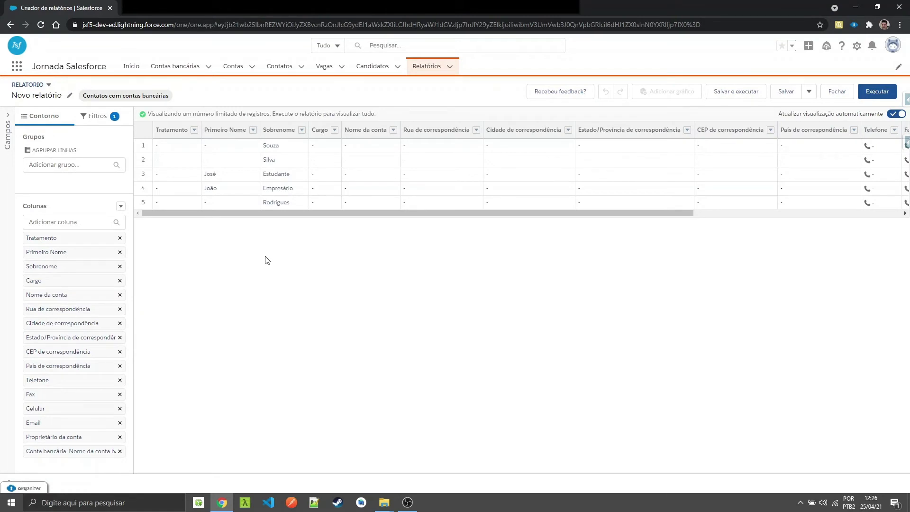
- Remove all columns except Primeiro Nome, Sobrenome and Conta bancária: Nome da conta bancária from the report
click(119, 237)
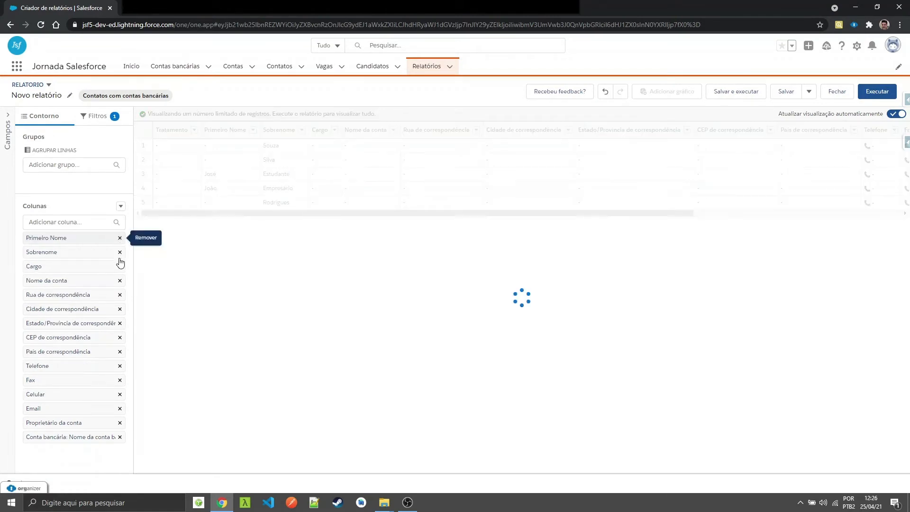
click(120, 266)
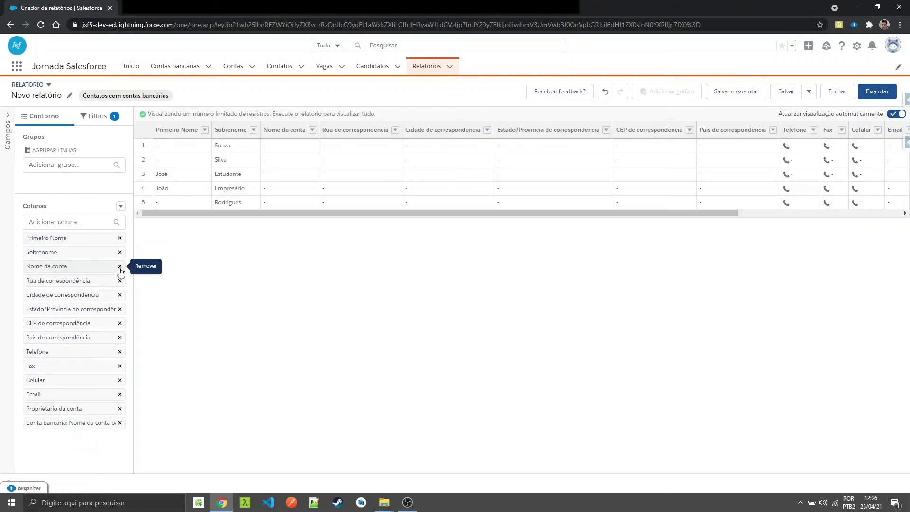
click(120, 267)
click(119, 267)
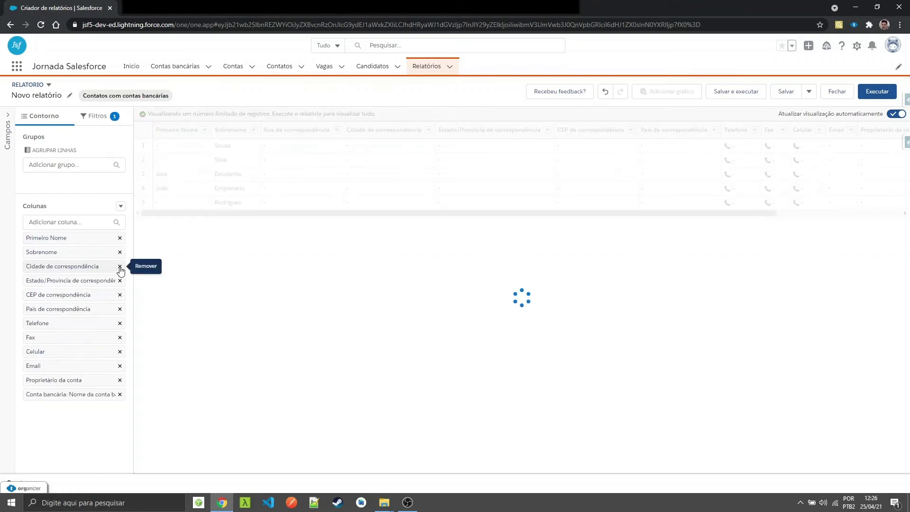
click(120, 267)
click(120, 267)
click(120, 267)
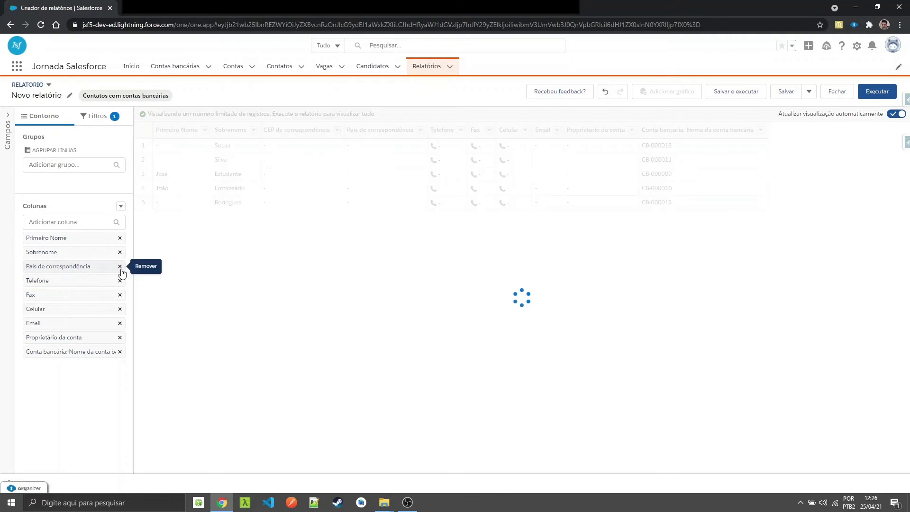
click(120, 267)
click(119, 266)
click(119, 267)
click(119, 267)
click(119, 266)
click(120, 266)
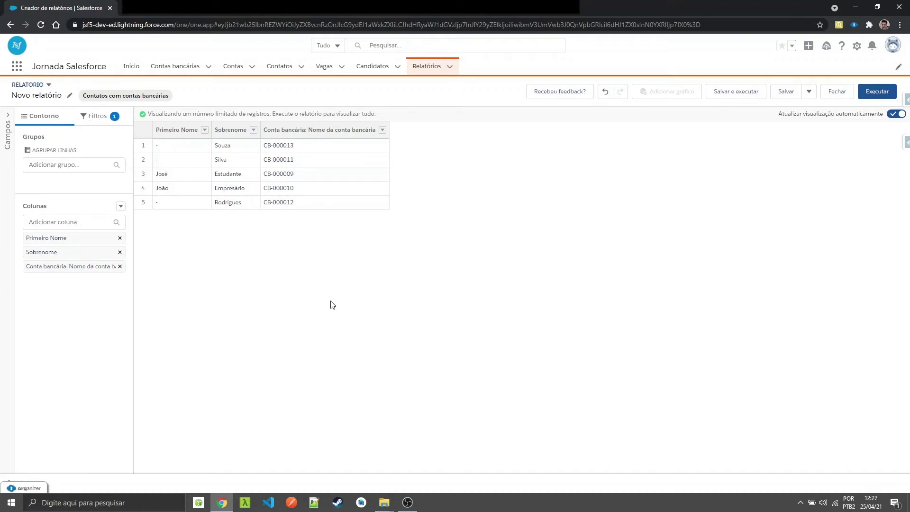
- Add the bank account fields Banco, Agência, Conta and Saldo as report columns, in that order
click(47, 222)
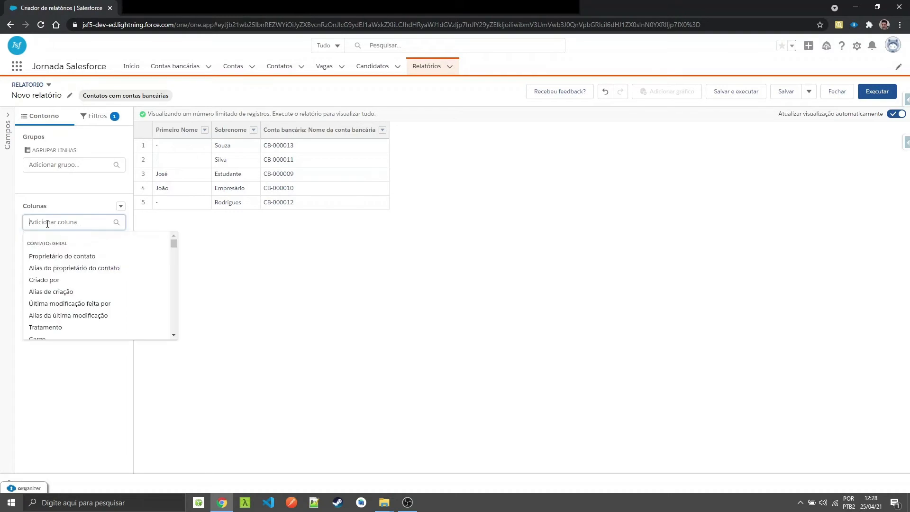
text(saldo)
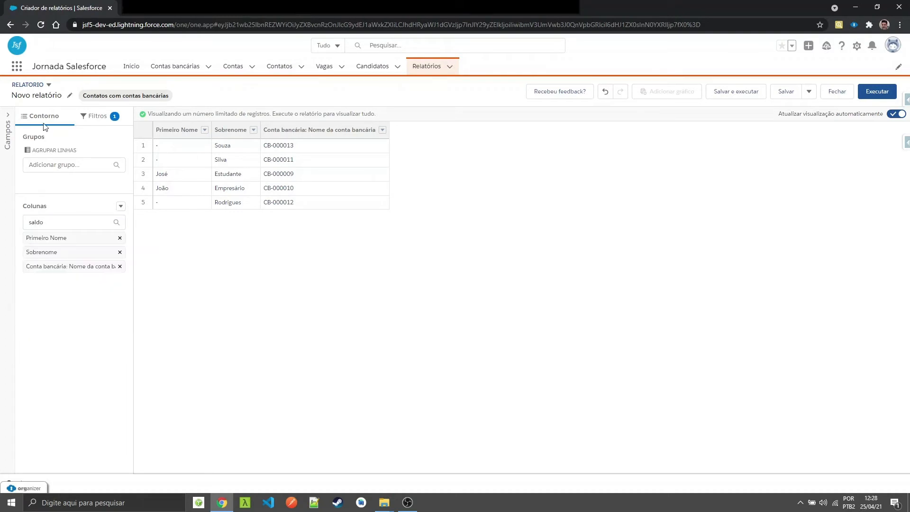
click(6, 138)
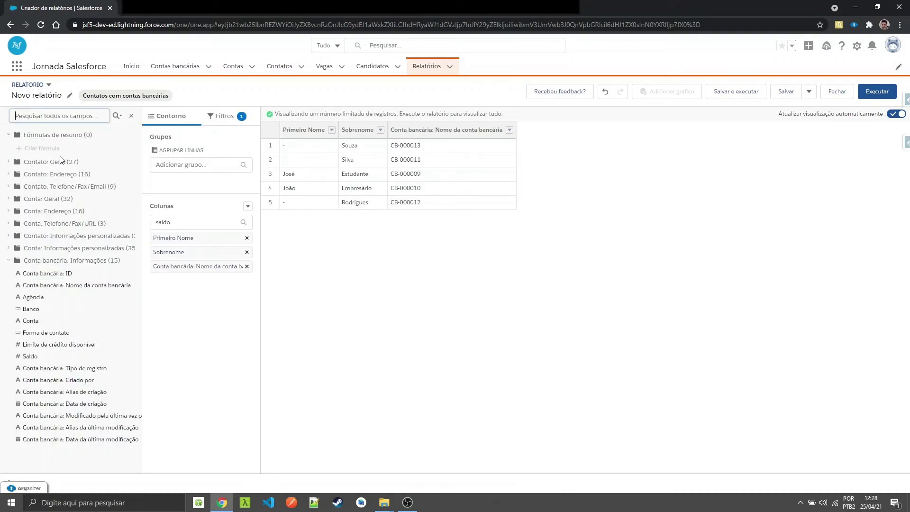
click(37, 312)
drag(20, 335, 179, 299)
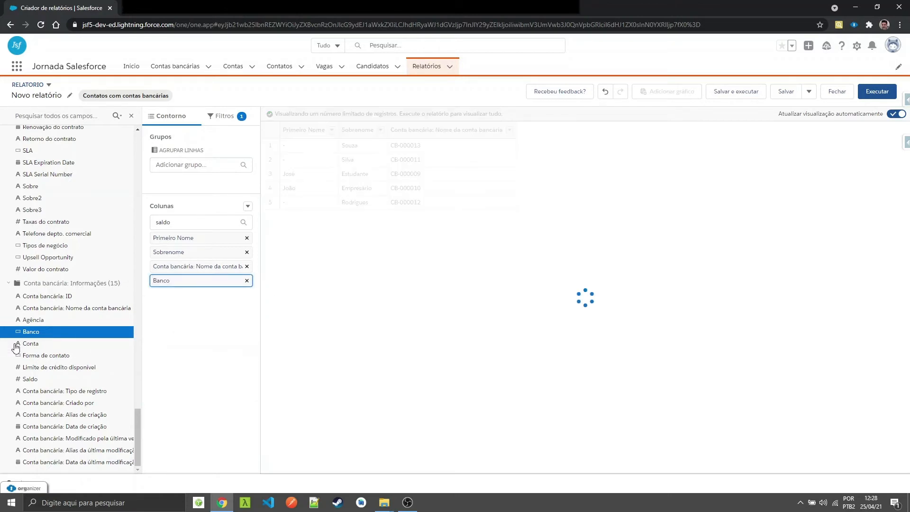
drag(28, 320, 188, 303)
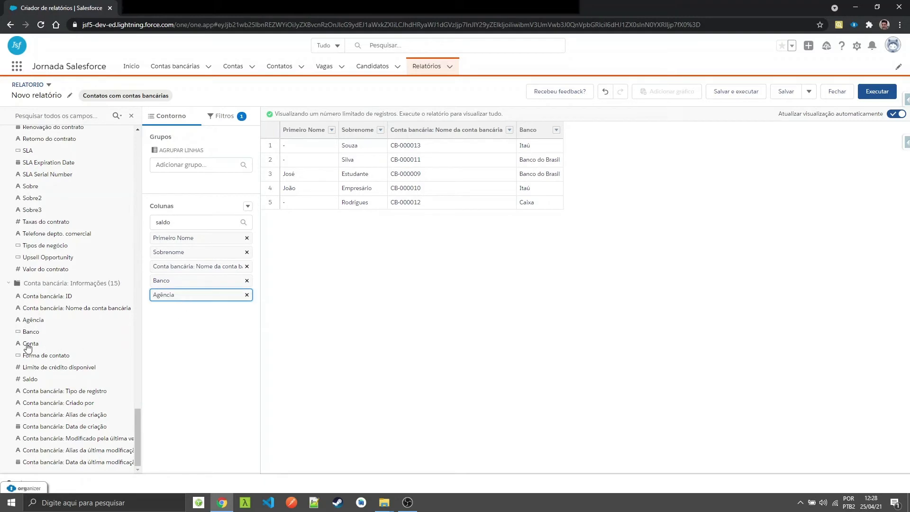
drag(27, 345, 173, 337)
drag(28, 378, 187, 351)
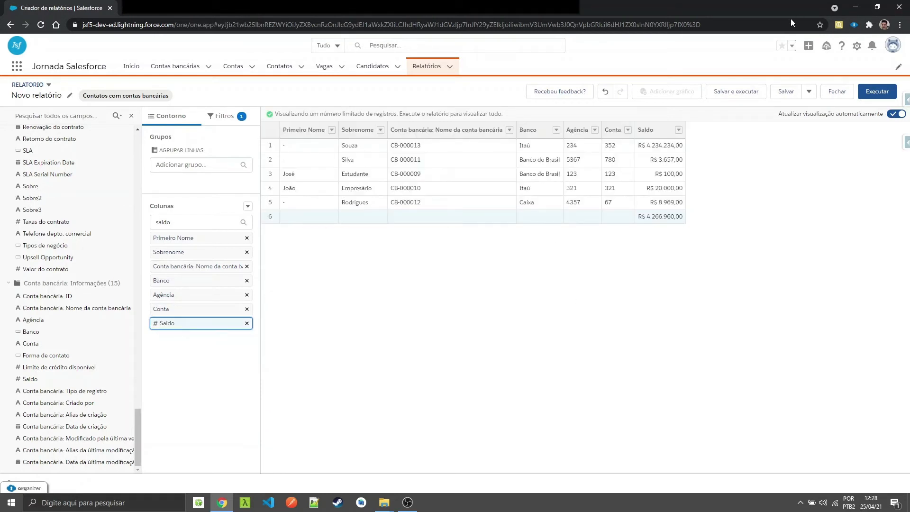
- Save the report as "Contatos com Contas bancárias" in Relatórios privados
click(786, 95)
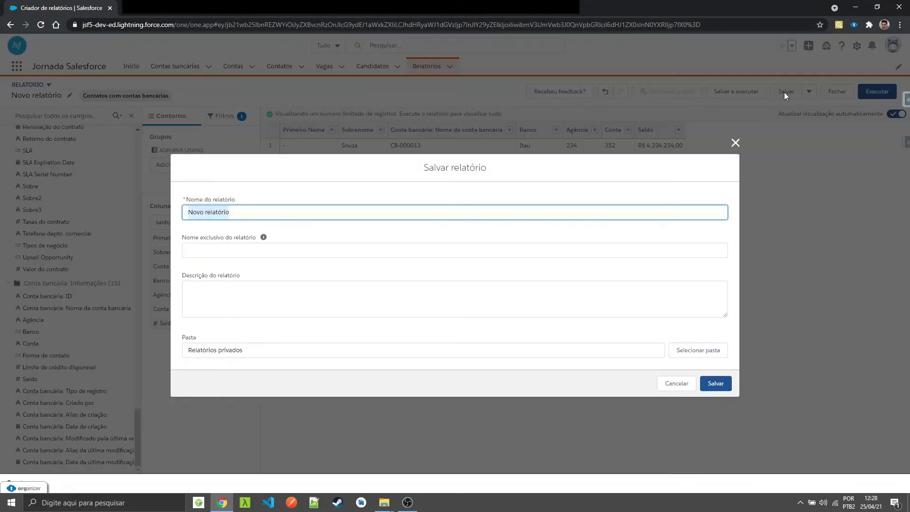
text(Contatos com Con)
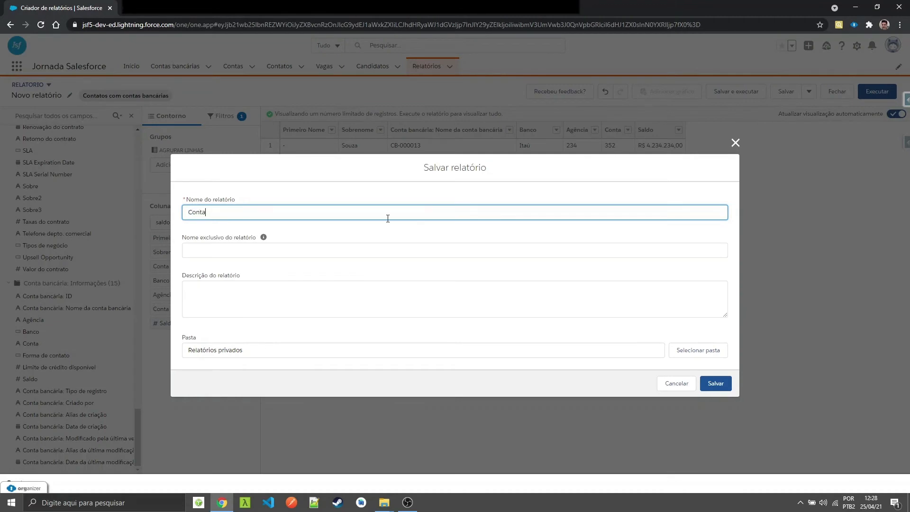
text(tas bancários)
click(716, 386)
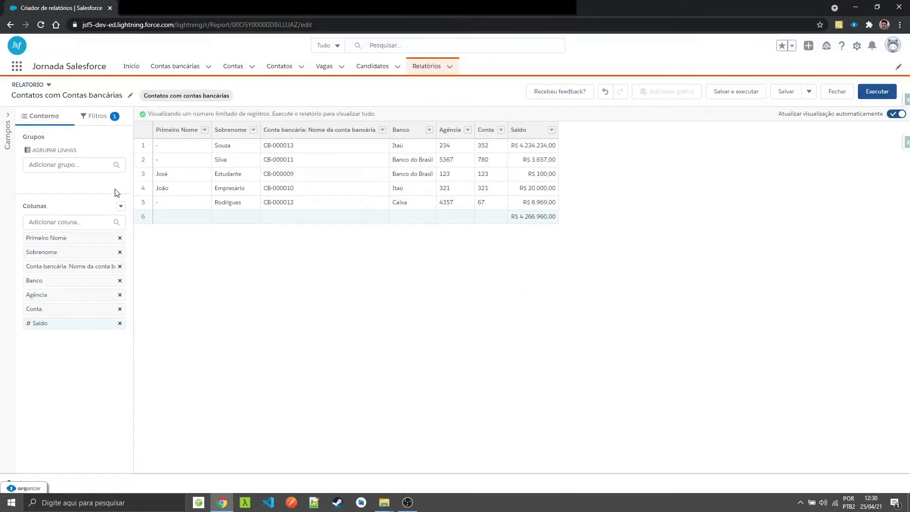
- Group the rows of the bank accounts report by ID do contato
click(91, 168)
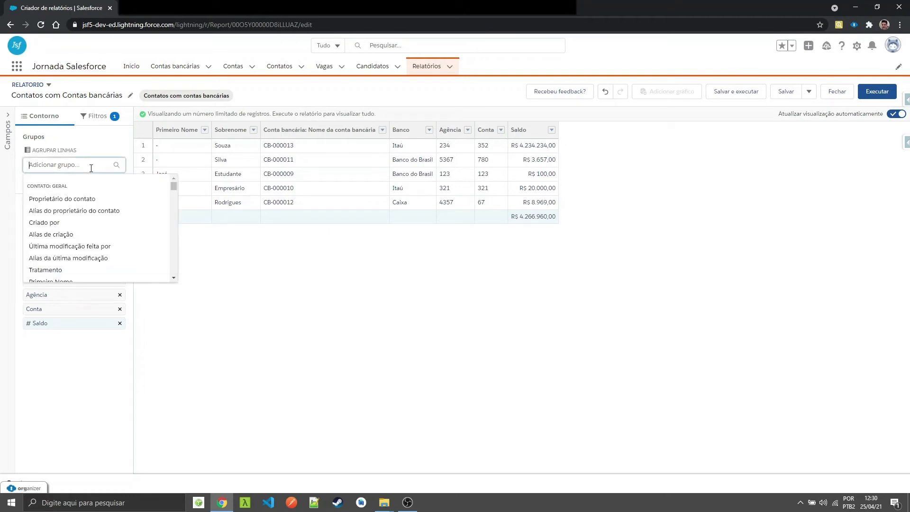
text(id do)
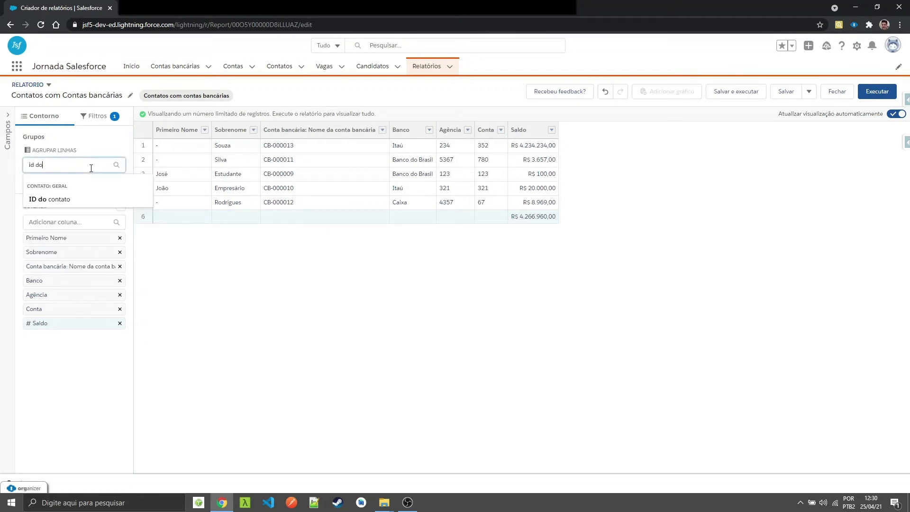
click(57, 199)
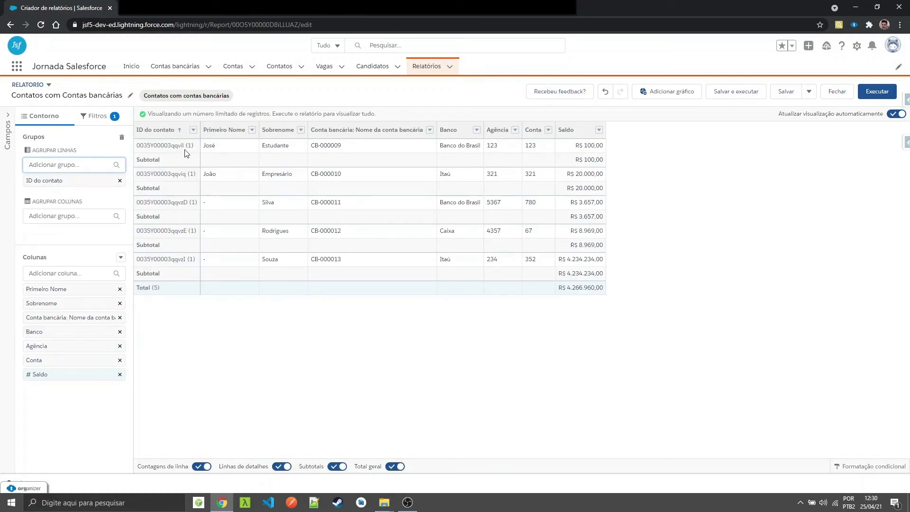
- Save and close the grouped report while starting a new Conta bancária record of type Digital
click(209, 67)
click(205, 85)
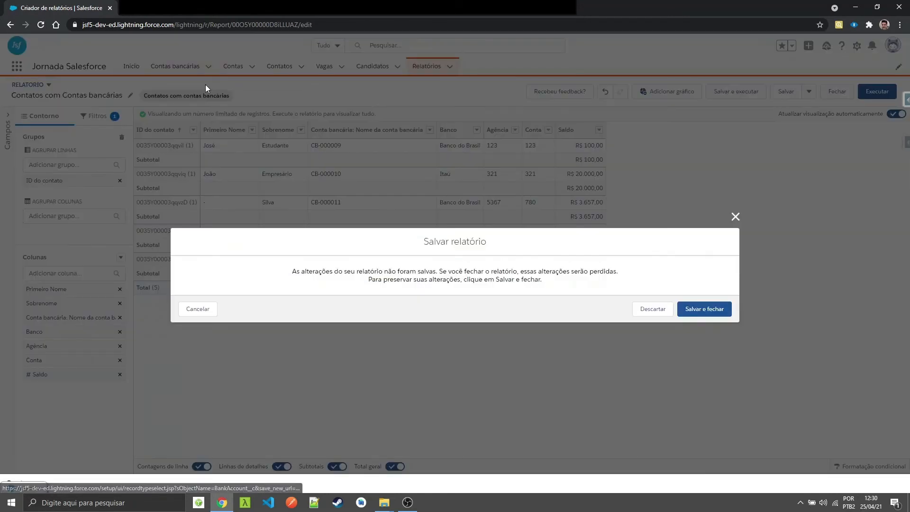
click(699, 316)
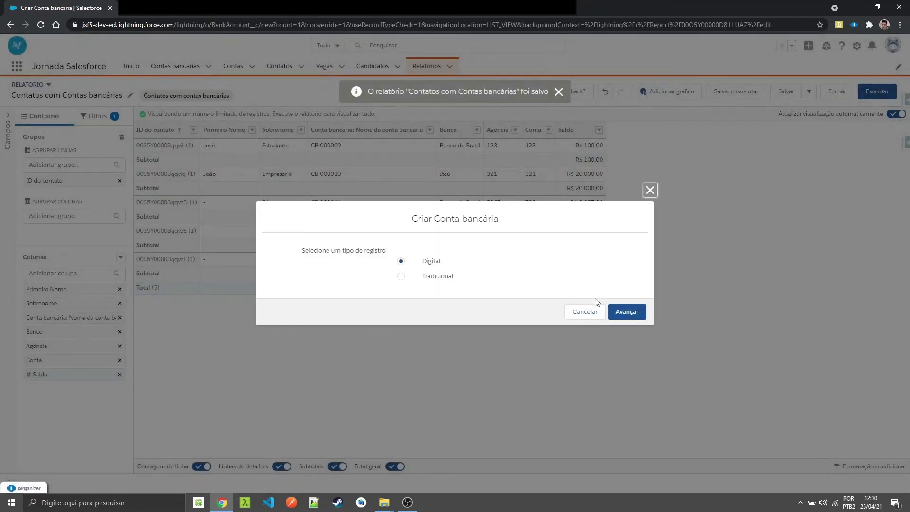
click(626, 312)
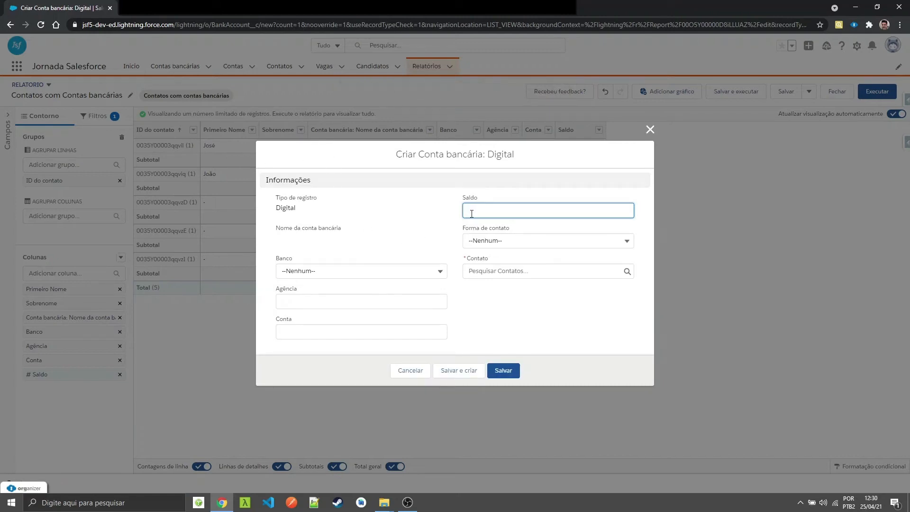
- Create the bank account with Banco do Brasil, Agência 546, an account number, Saldo R$ 23.234,00 and the first recent contact
click(313, 271)
click(317, 304)
click(317, 301)
text(546)
click(332, 333)
text(978)
click(539, 267)
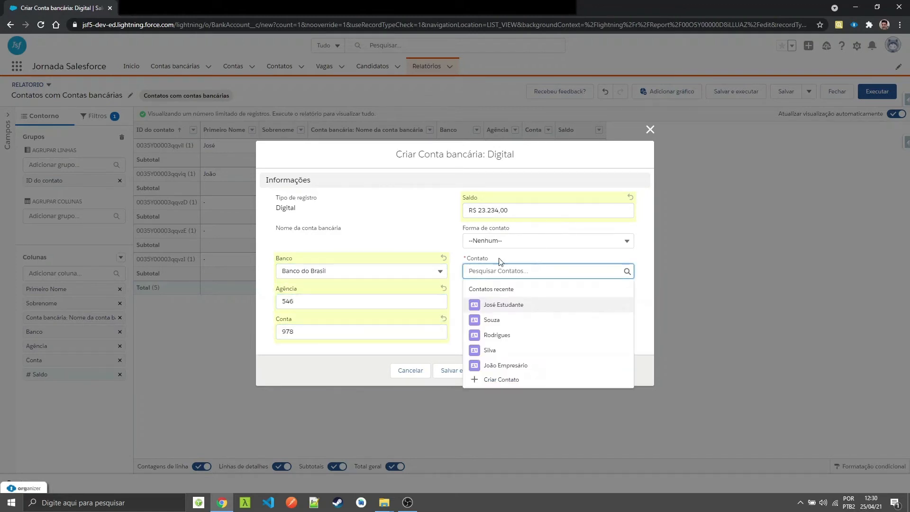
click(510, 307)
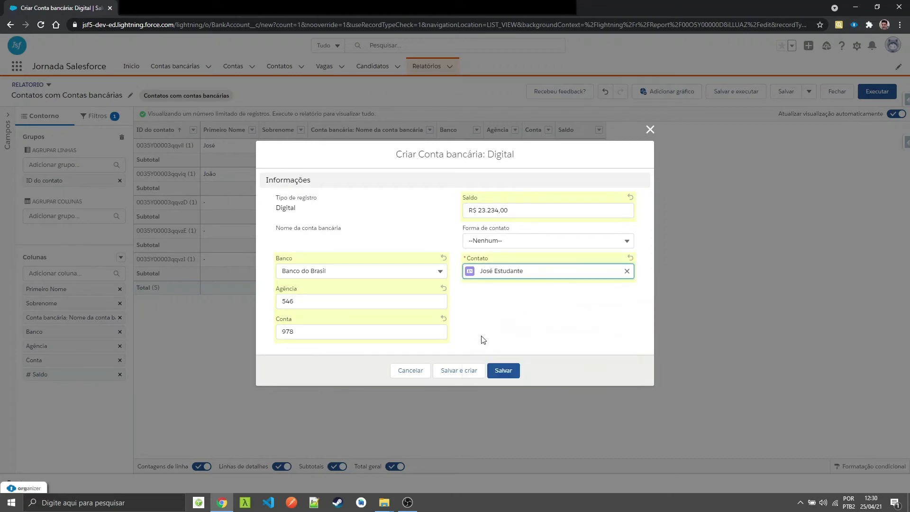
click(511, 375)
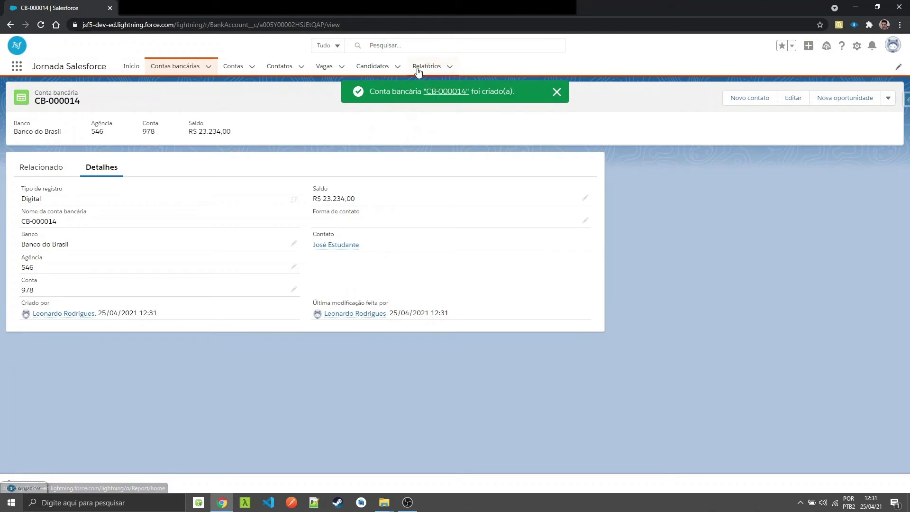
- Open the Contatos com Contas bancárias report from the recent reports to check its grouped rows
click(426, 67)
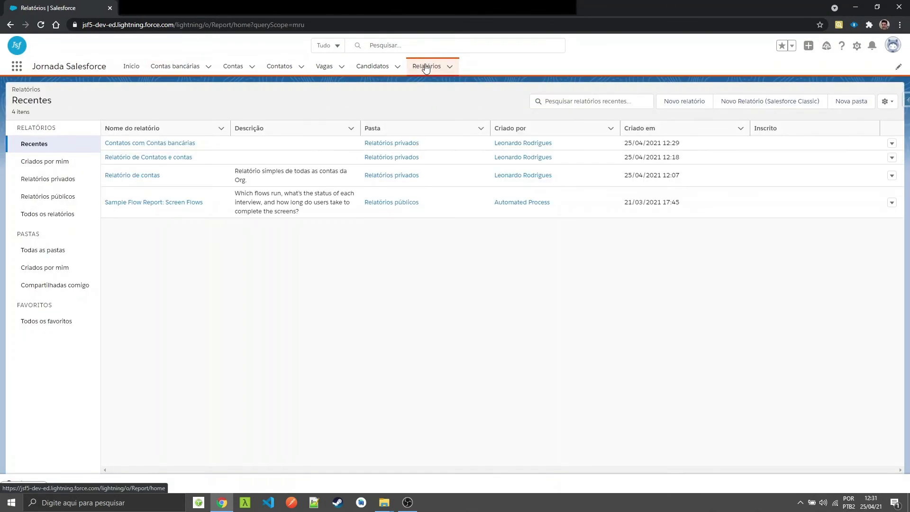
click(133, 143)
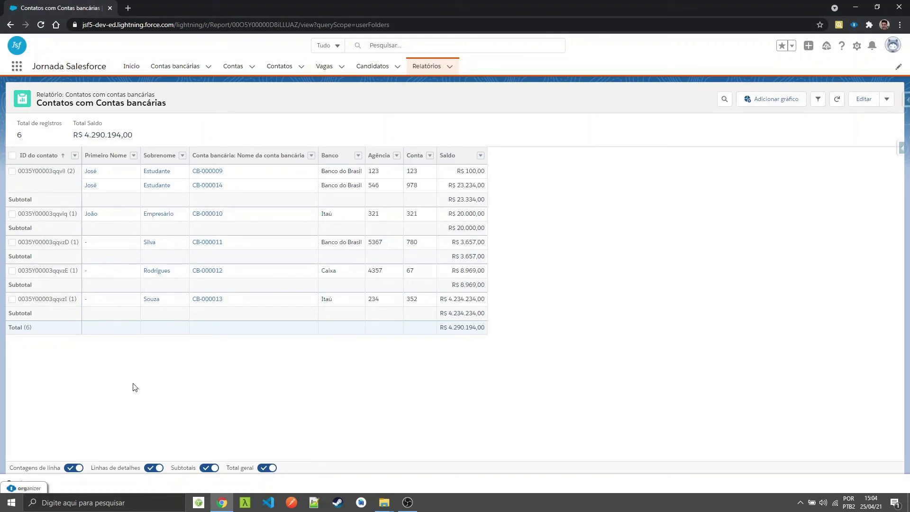
- Turn the report's Total geral and Subtotais off and back on
click(270, 473)
click(210, 471)
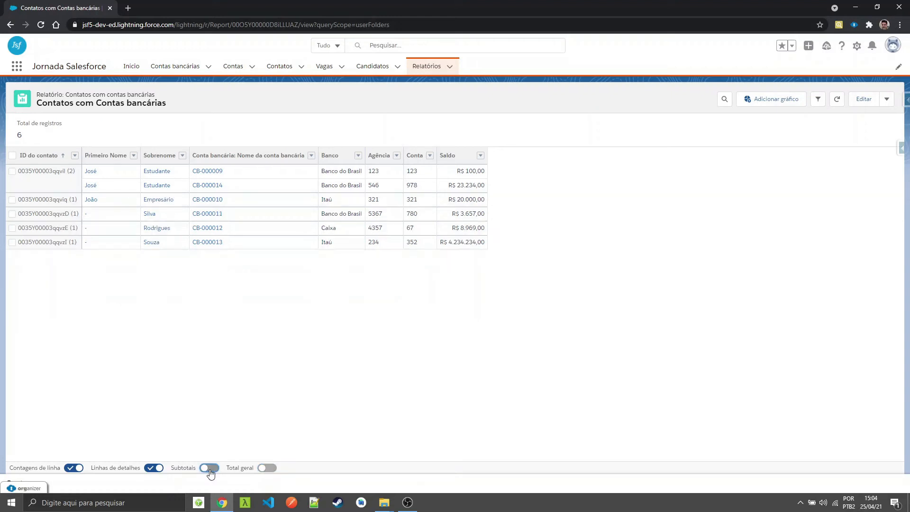
click(210, 470)
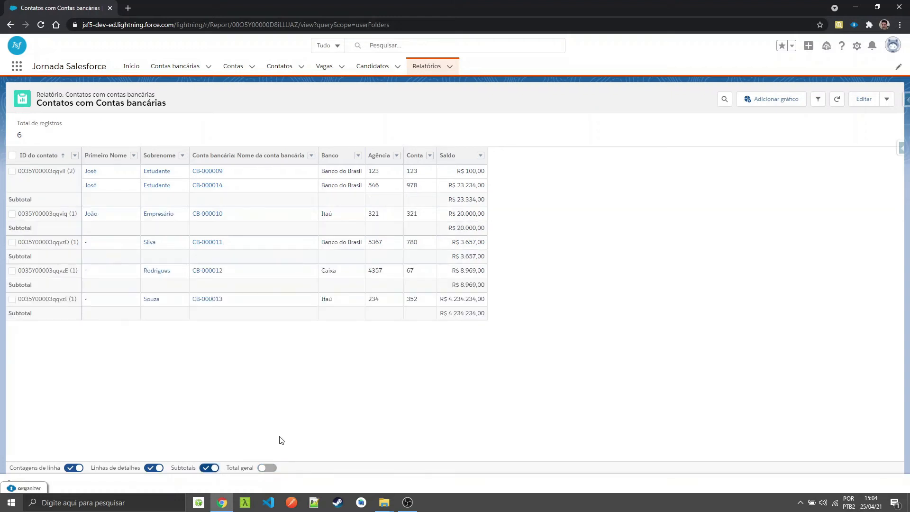
click(267, 468)
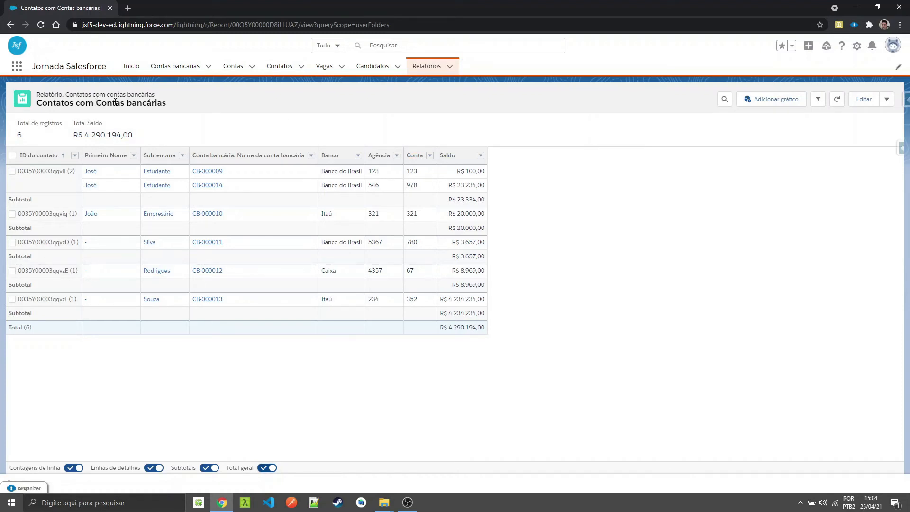
- Open Salesforce Configuração in a new tab, search for "rela" and go to the list of custom report types
click(858, 46)
click(814, 72)
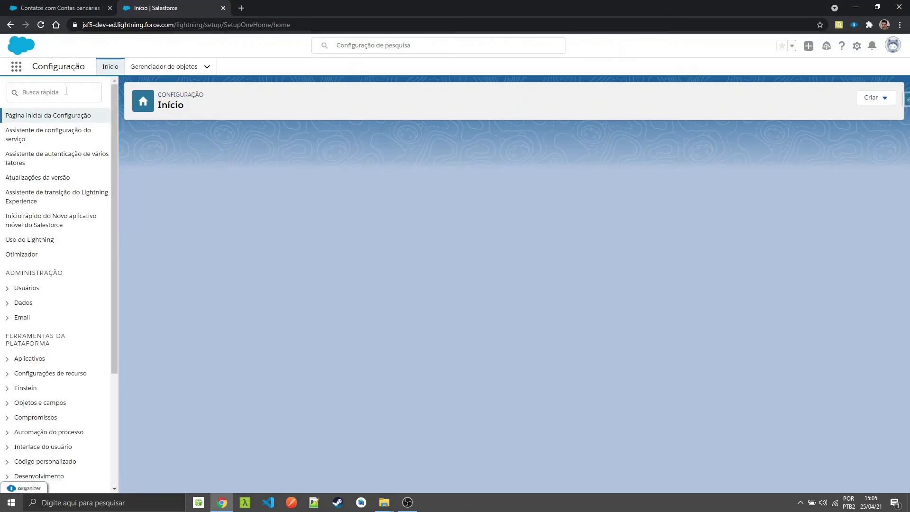
text(re)
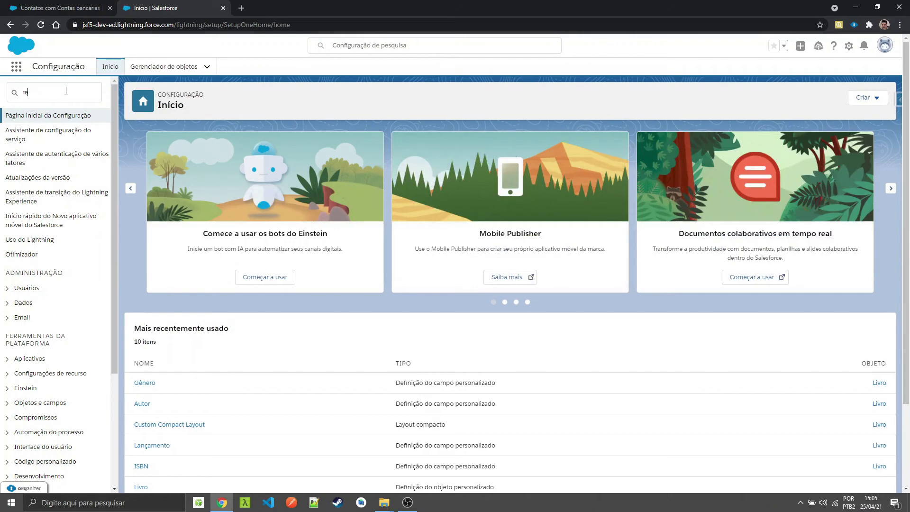
text(la)
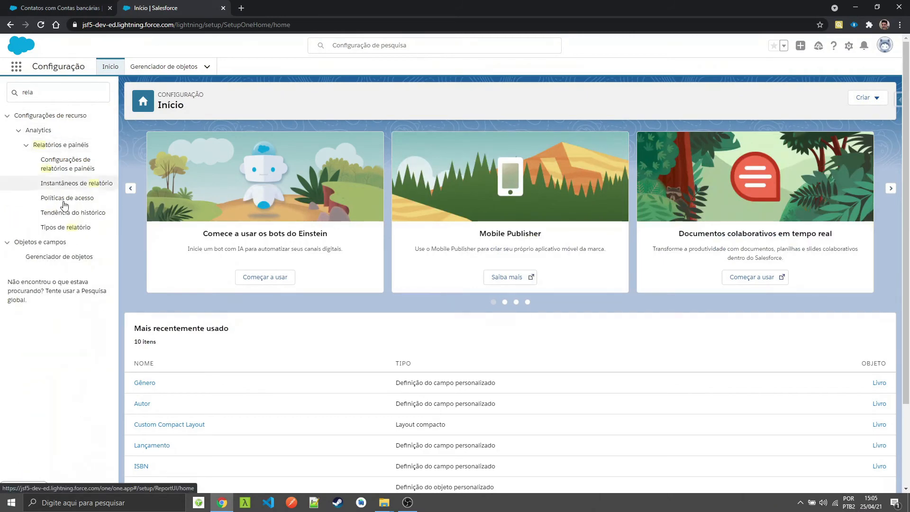
click(62, 229)
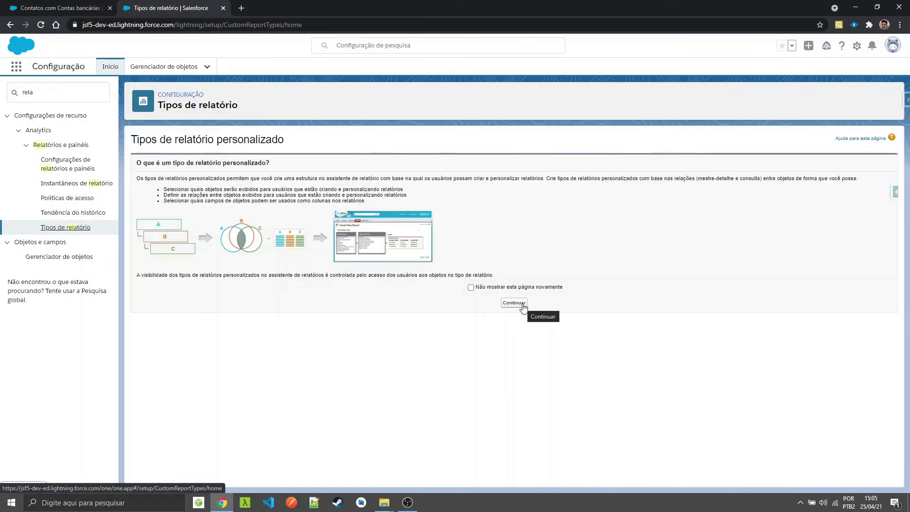
click(515, 303)
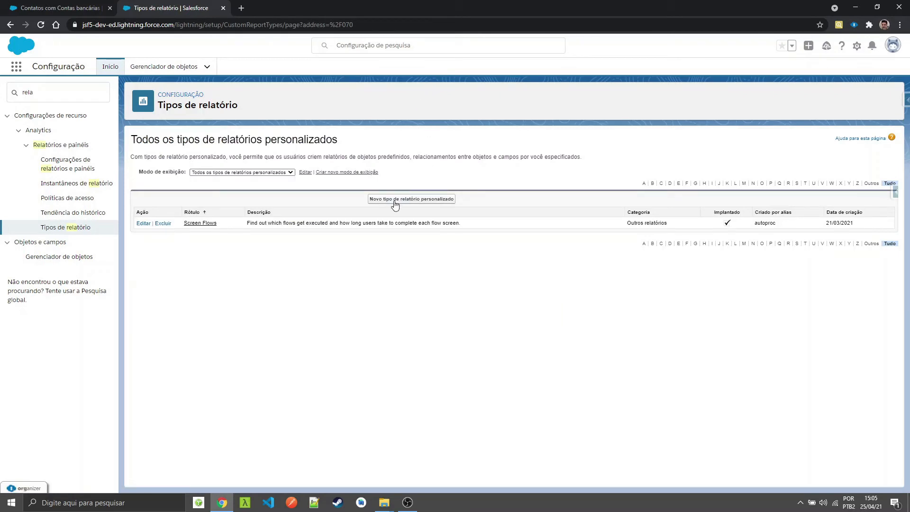
- Start a custom report type with primary object Contas bancárias, label "Contas bancárias" and name "BankAccountReportType"
click(413, 200)
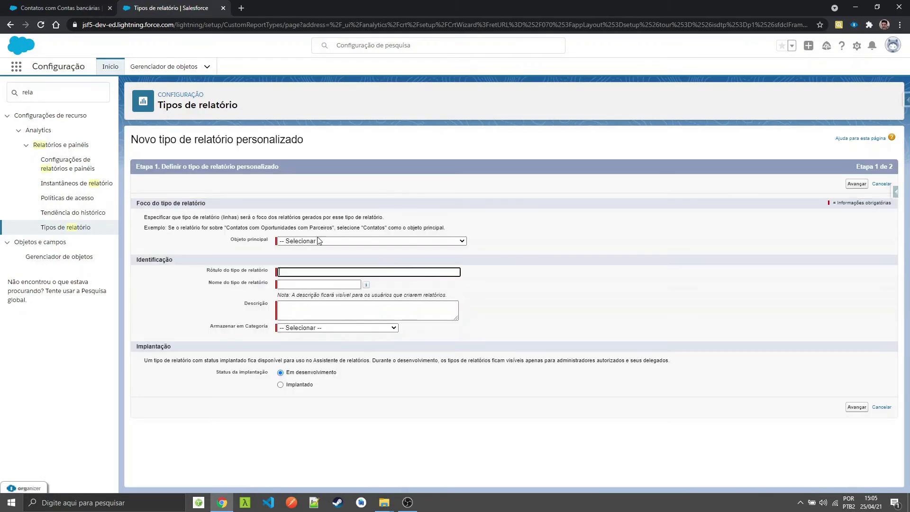
click(321, 241)
scroll(379, 332, down, 3)
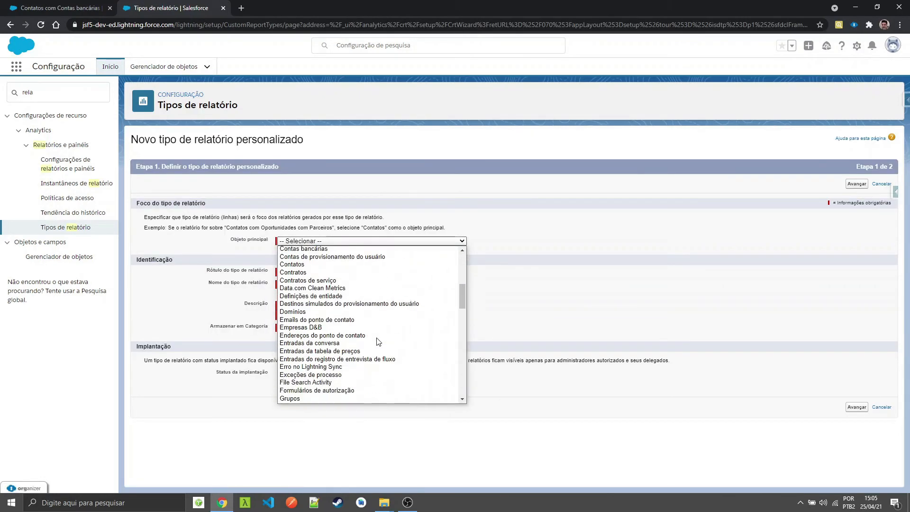
click(334, 249)
click(309, 272)
text(Contas bancá)
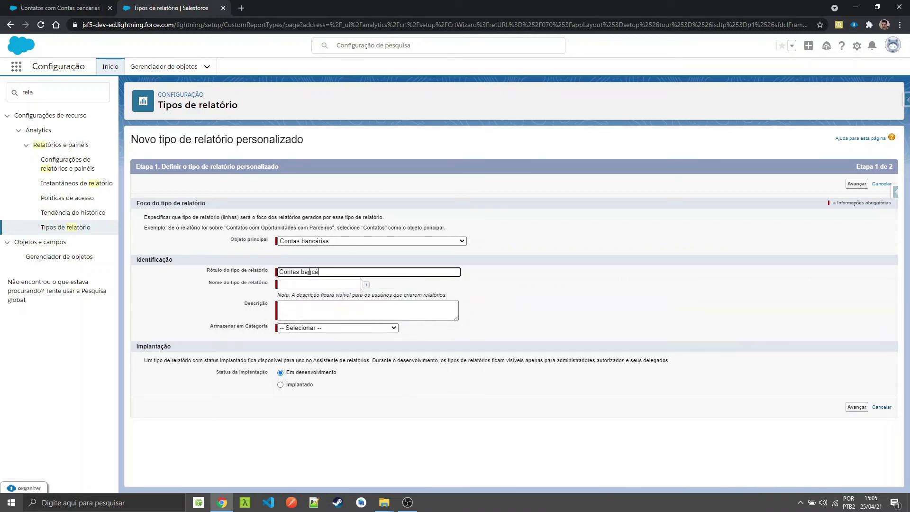
text(rias)
key(Tab)
text(BankAccountReportType)
- Describe the report type as "Relatório de contas bancárias.", store it in Outros relatórios and set its status to Implantado
click(327, 313)
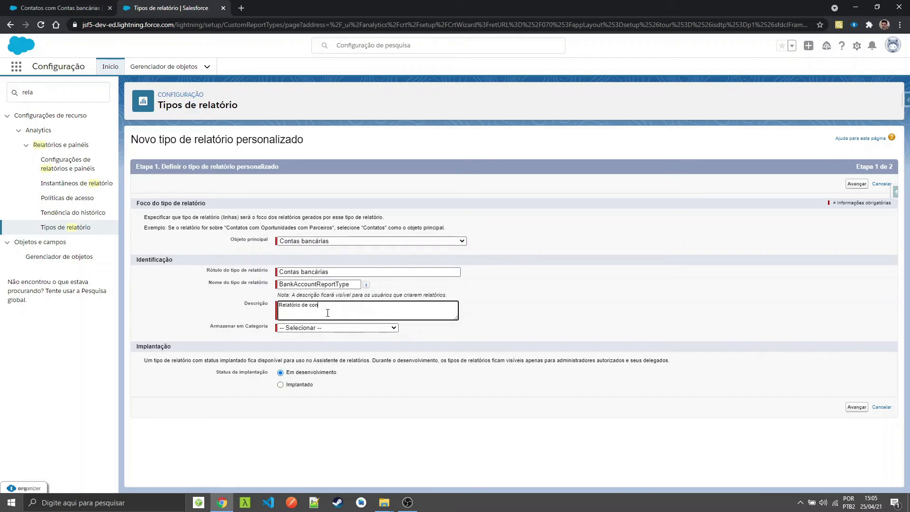
text(Relatório de contas banc)
click(321, 329)
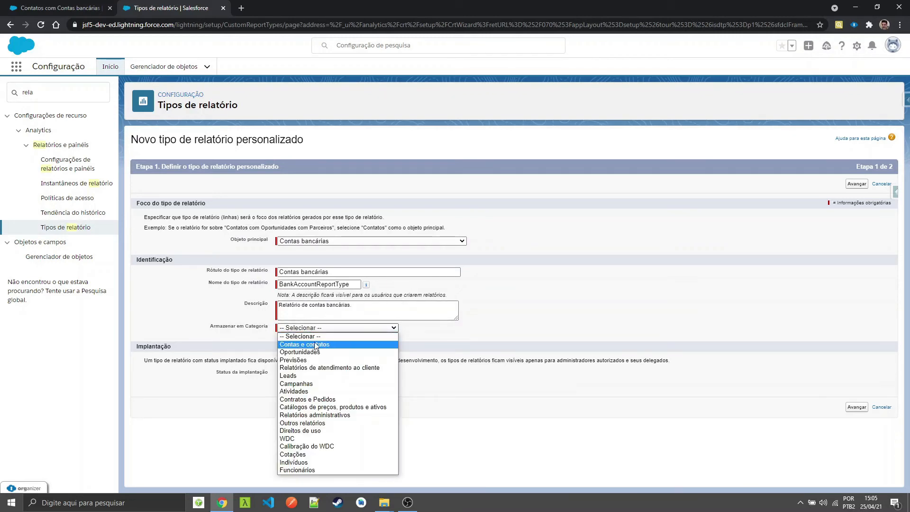
click(319, 424)
click(295, 386)
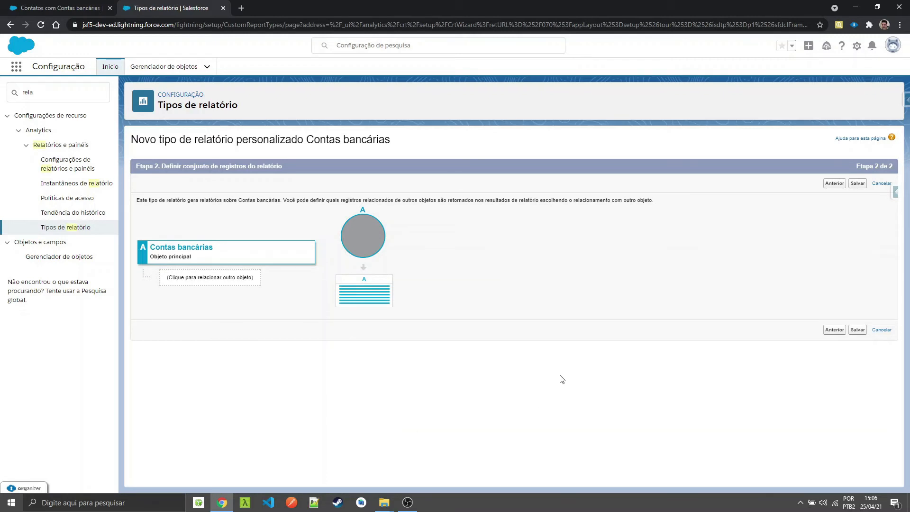
click(187, 278)
click(248, 262)
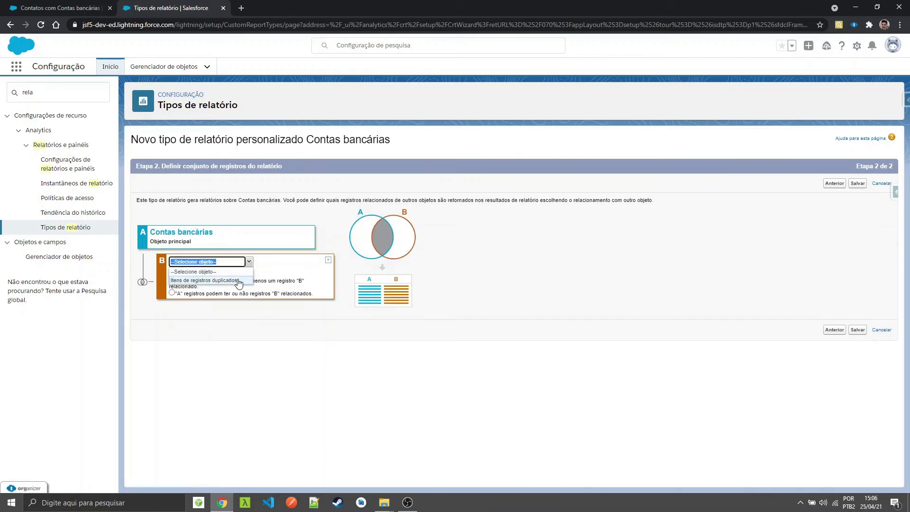
click(649, 320)
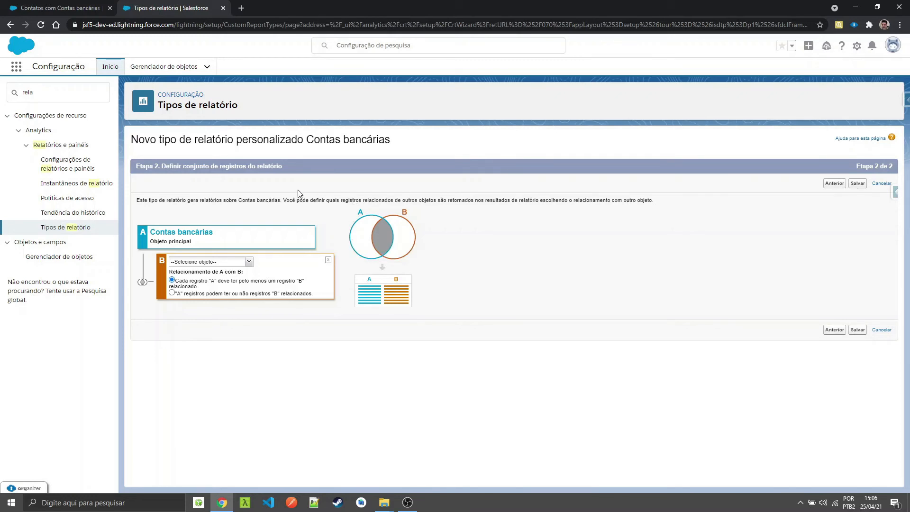
click(328, 260)
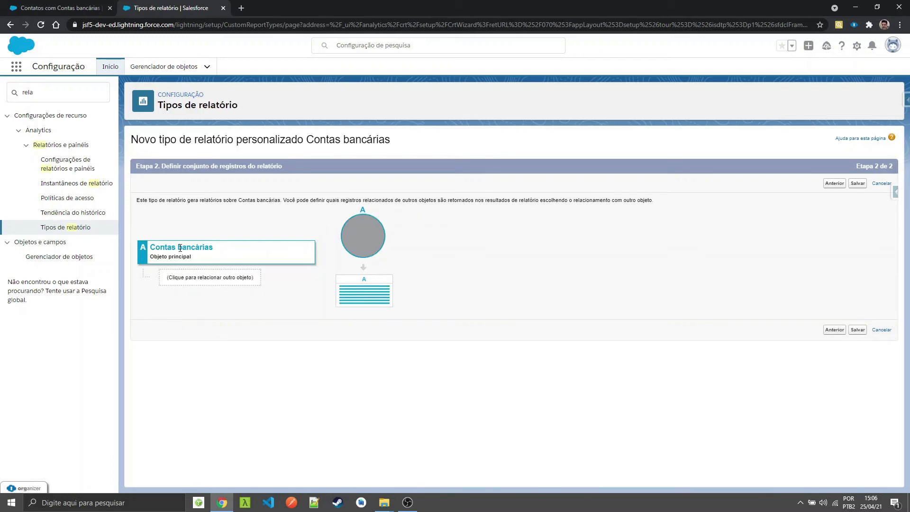
- Save the Contas bancárias report type and return to the custom report types list, permanently hiding its introduction page
click(855, 186)
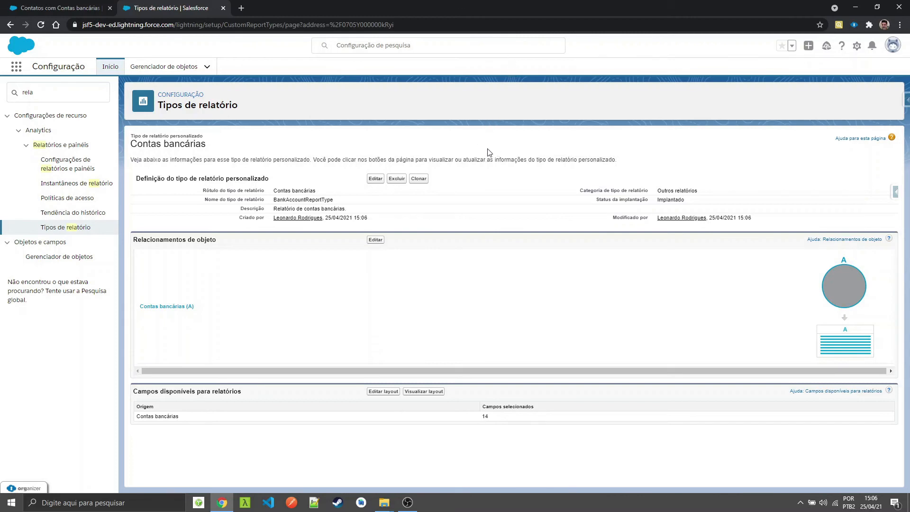
click(85, 229)
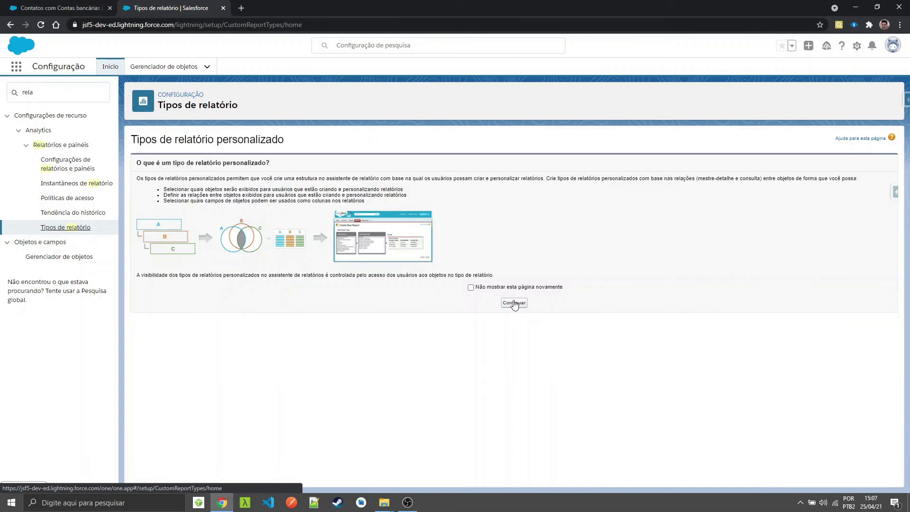
click(482, 289)
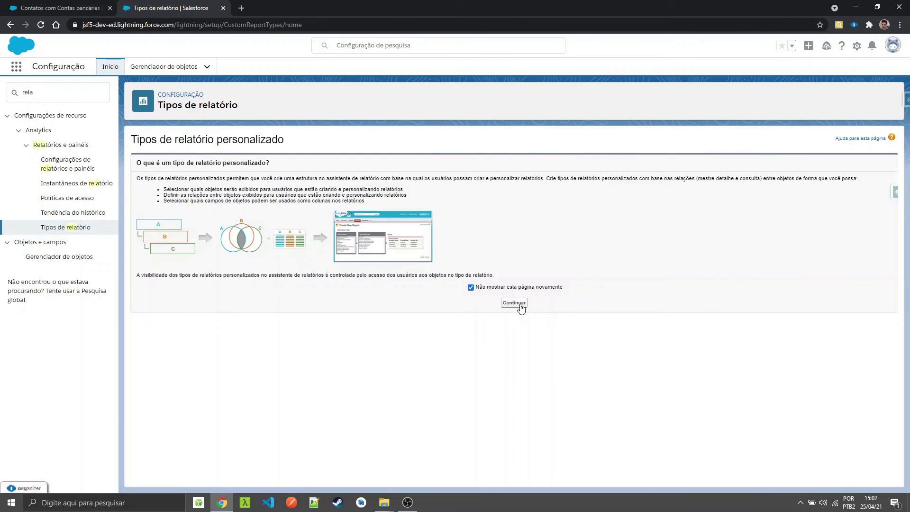
click(520, 305)
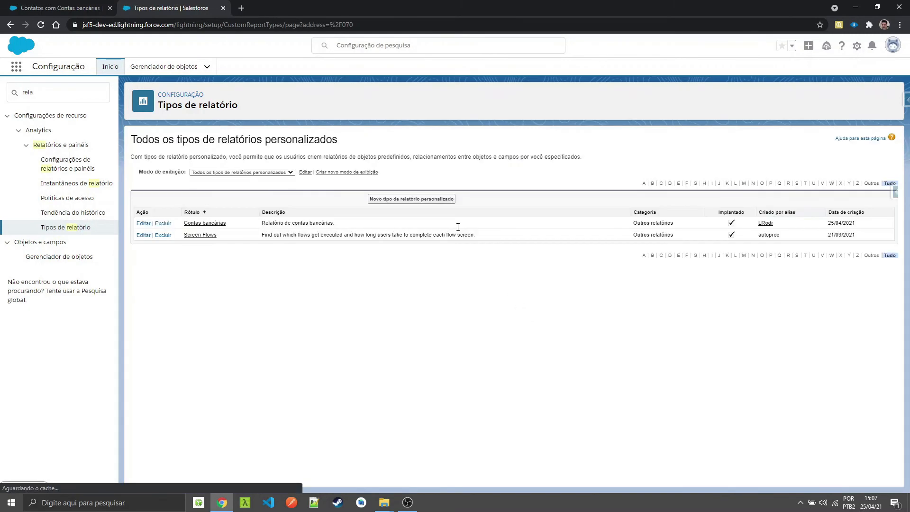
- Start another custom report type with primary object Contas and label "Contas"
click(439, 208)
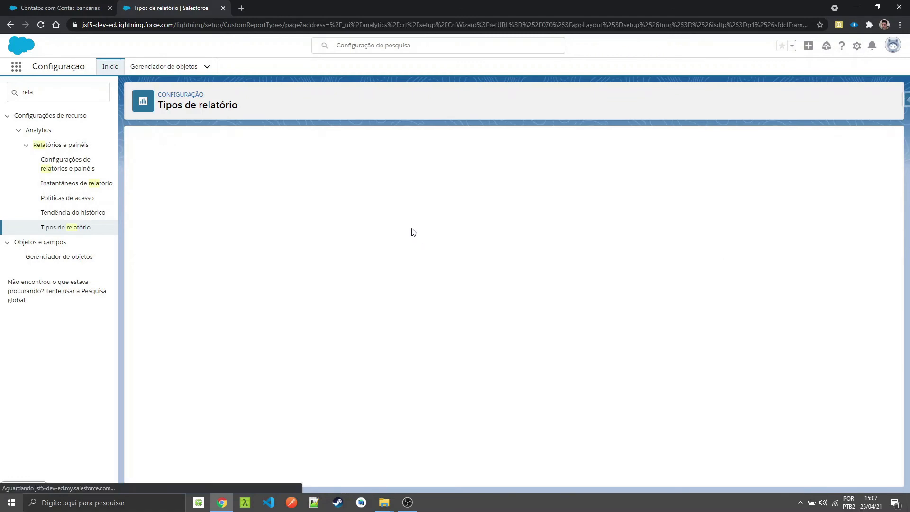
click(302, 241)
scroll(429, 337, down, 5)
scroll(429, 338, up, 5)
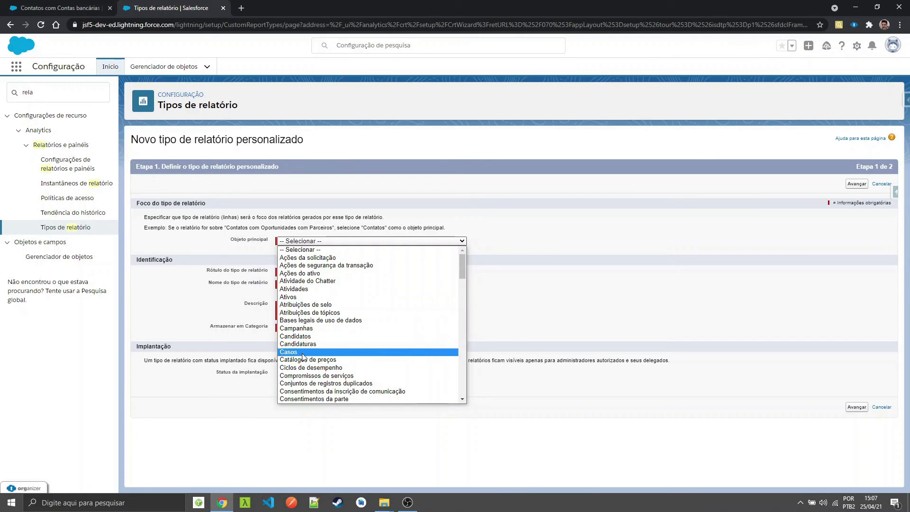
scroll(327, 345, down, 3)
click(327, 337)
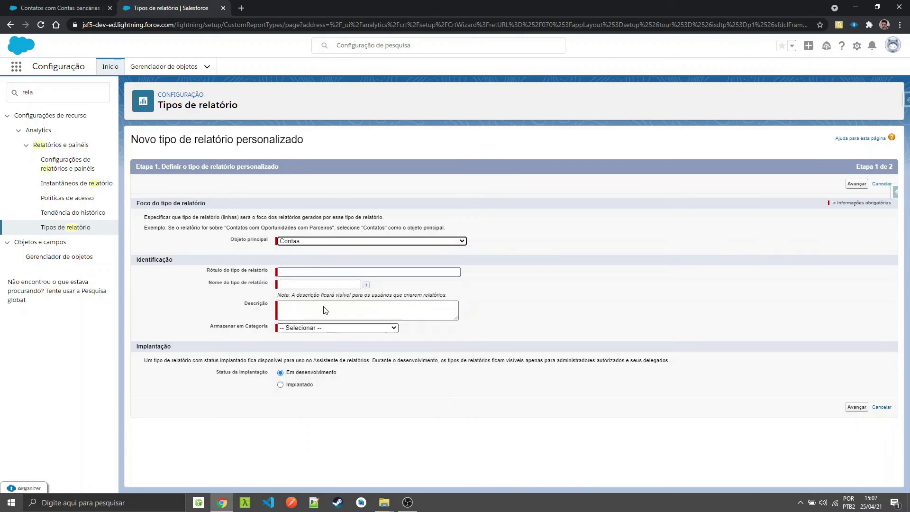
click(313, 272)
text(Contas)
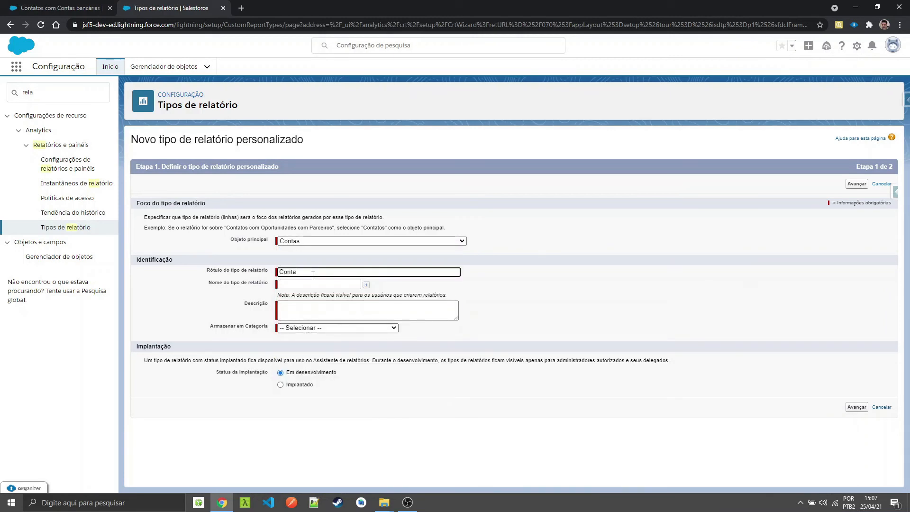
key(Tab)
key(Tab)
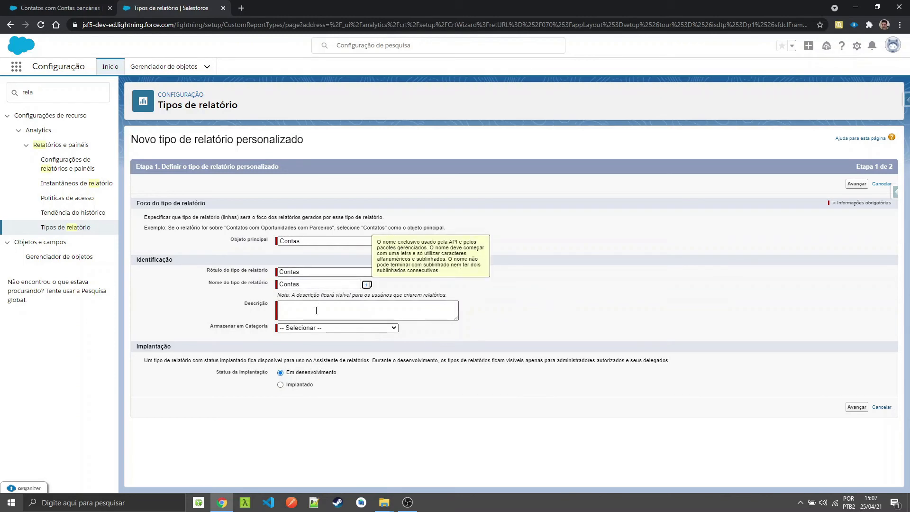
- Enter the description "akdhgksjfhg", choose the category Contas e contatos and advance to the record set definition
click(318, 310)
text(akdhgksjfhg)
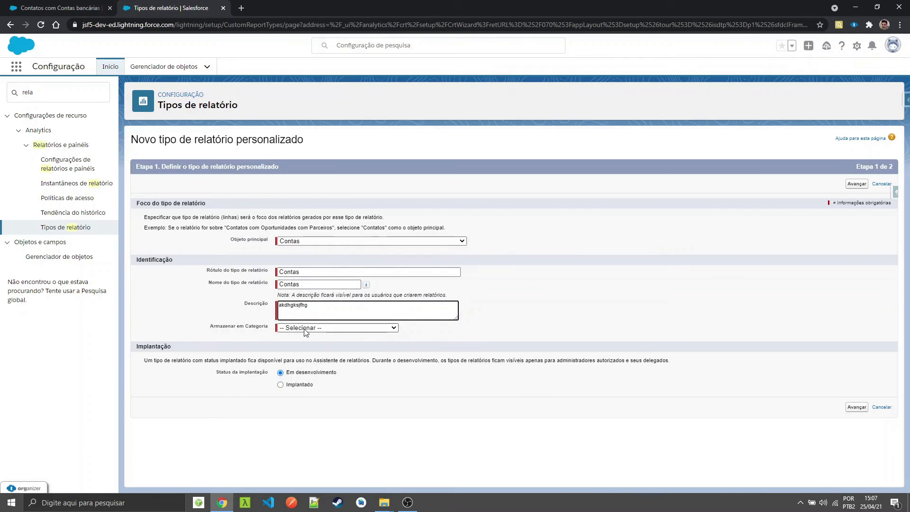
click(315, 328)
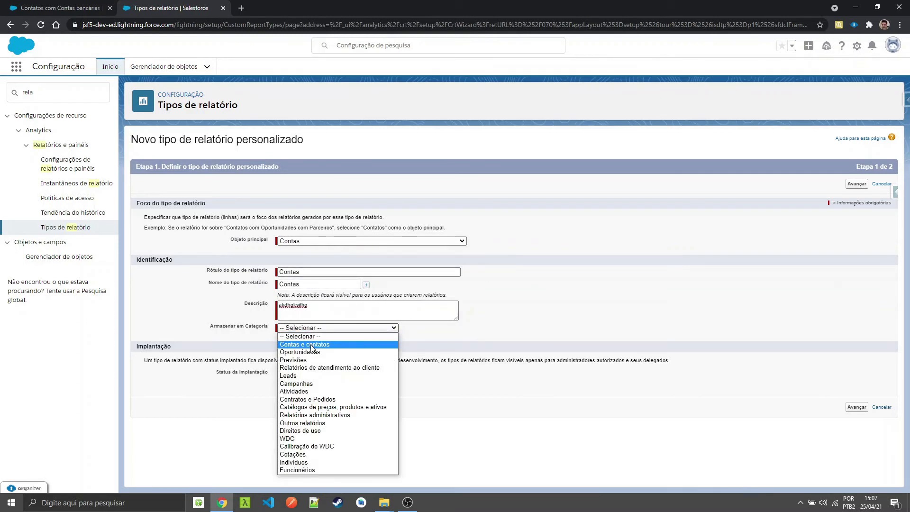
click(311, 345)
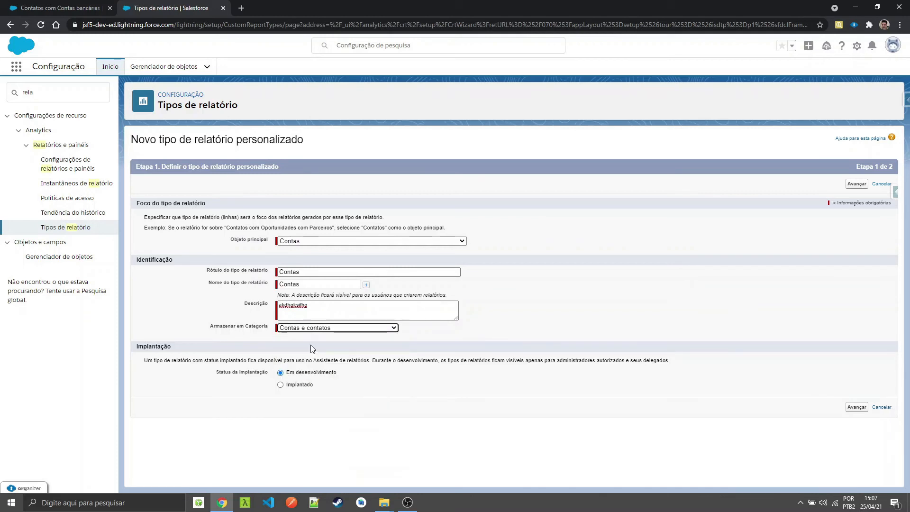
click(857, 185)
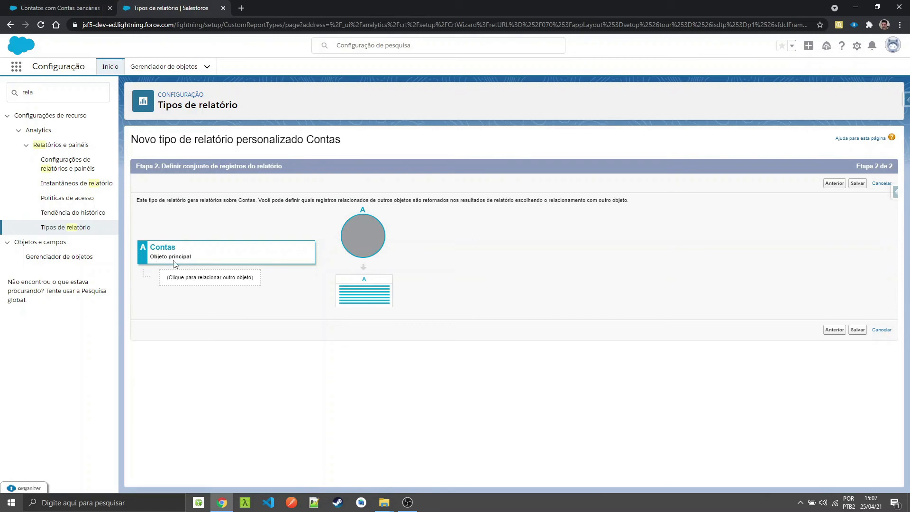
- Relate Contatos to Contas as object B, allowing "A" records with or without related "B" records
click(203, 279)
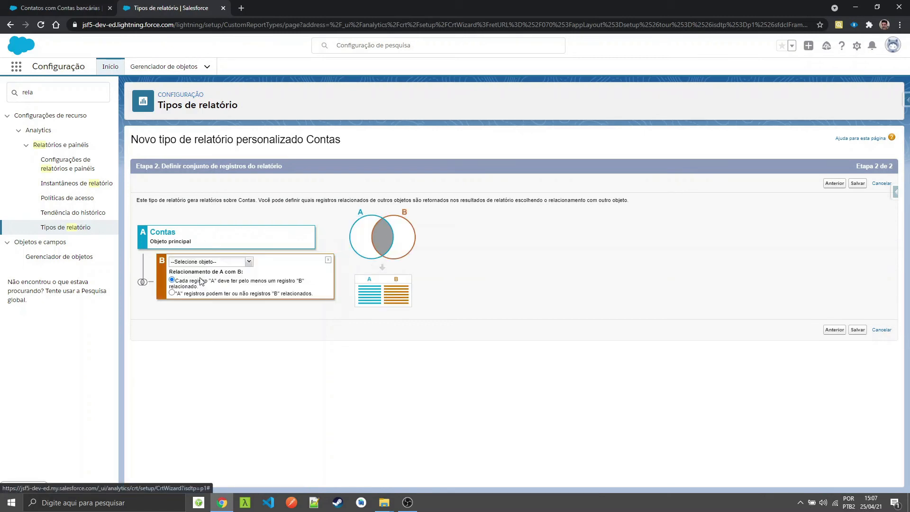
click(248, 262)
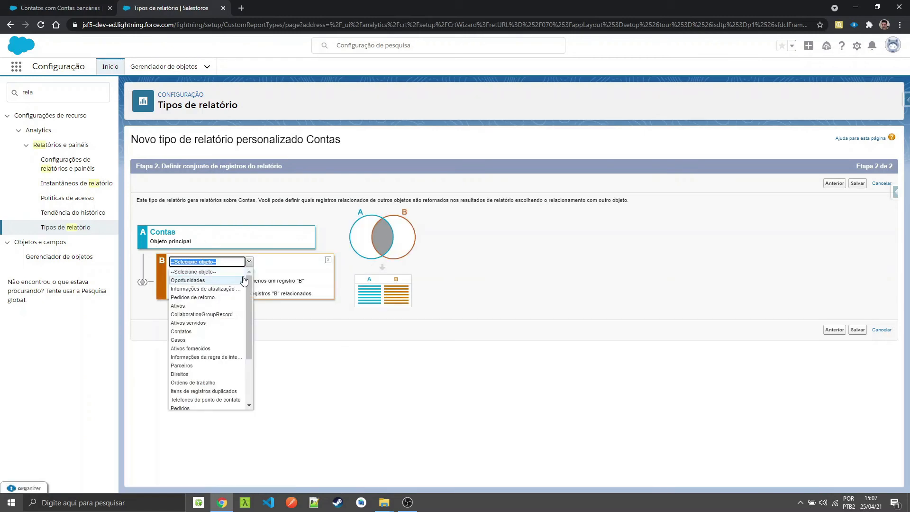
click(190, 332)
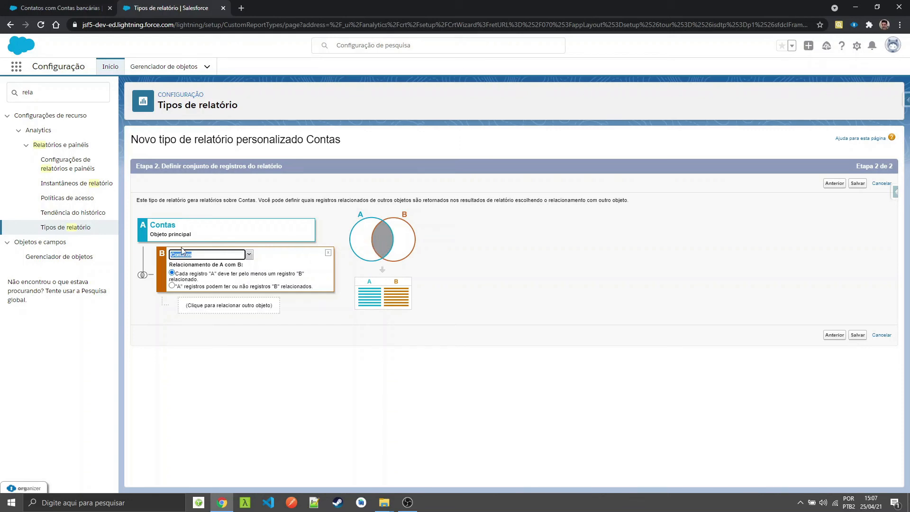
click(173, 286)
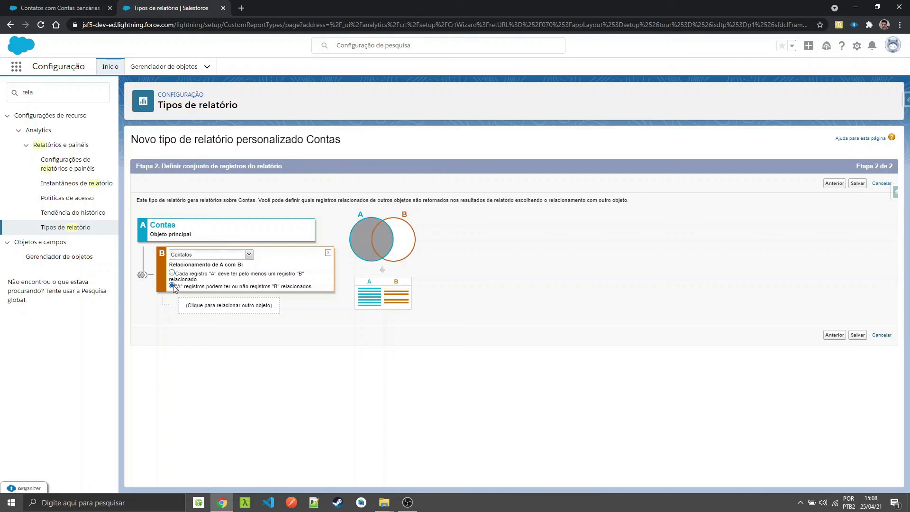
- Relate Contas bancárias as object C, require each "A" record to have at least one related "B" record, and cancel the report type
click(252, 306)
click(267, 303)
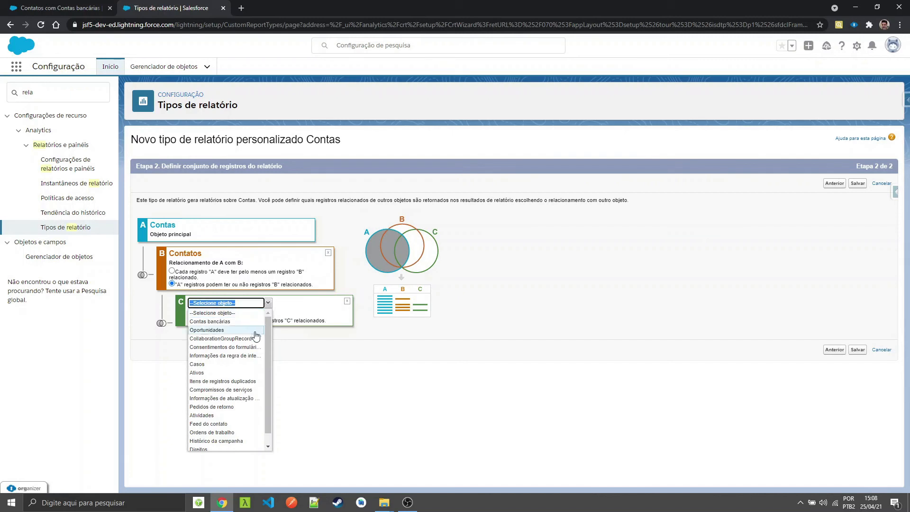
click(211, 322)
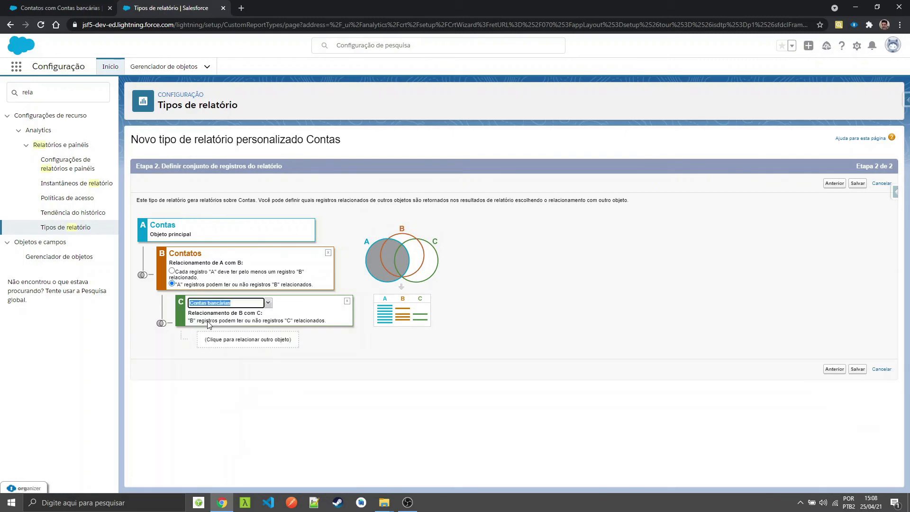
click(214, 359)
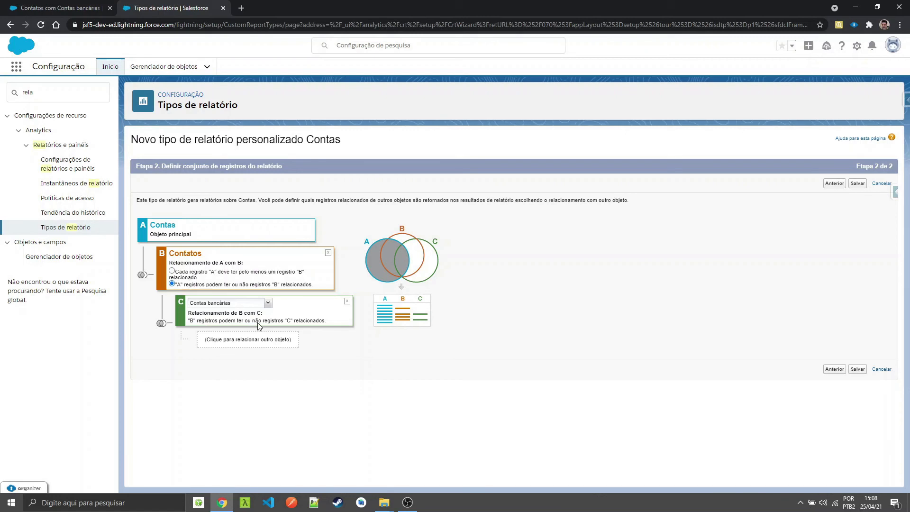
click(172, 272)
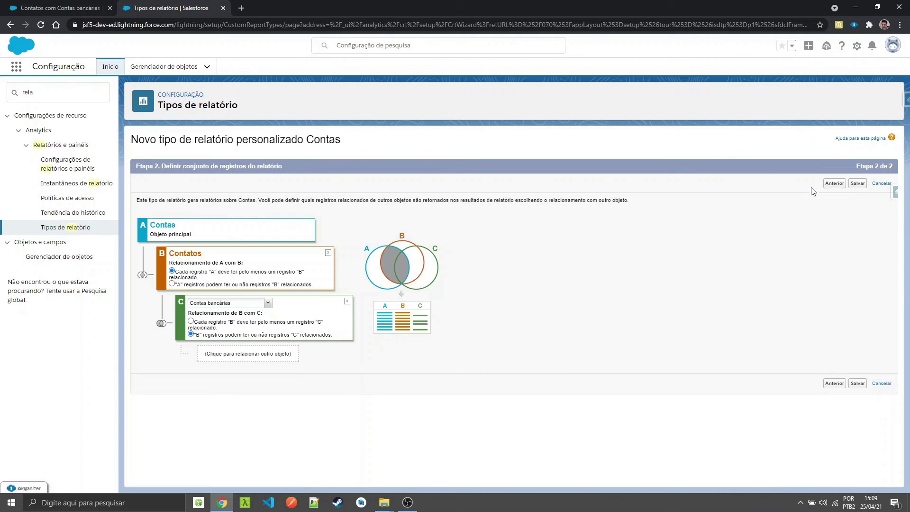
click(882, 184)
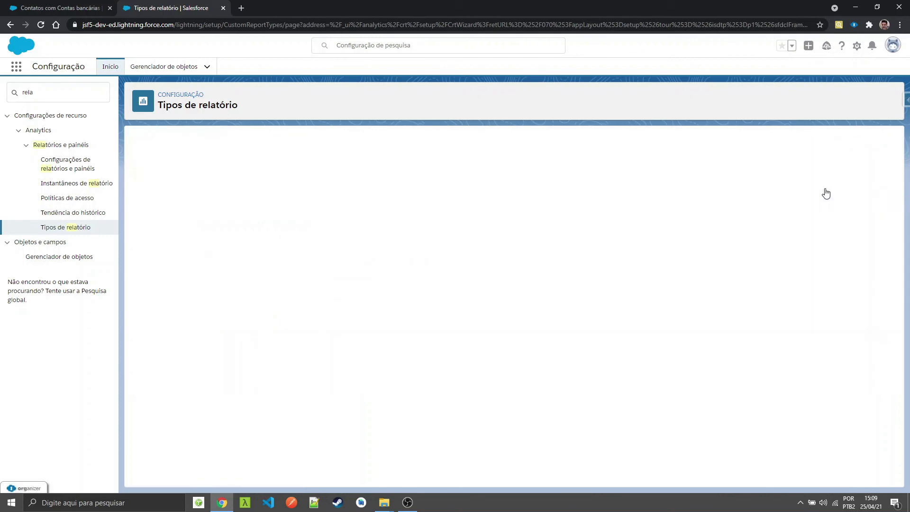
- Return to Relatórios and start a new report with the Contas bancárias report type from Outros relatórios
click(58, 3)
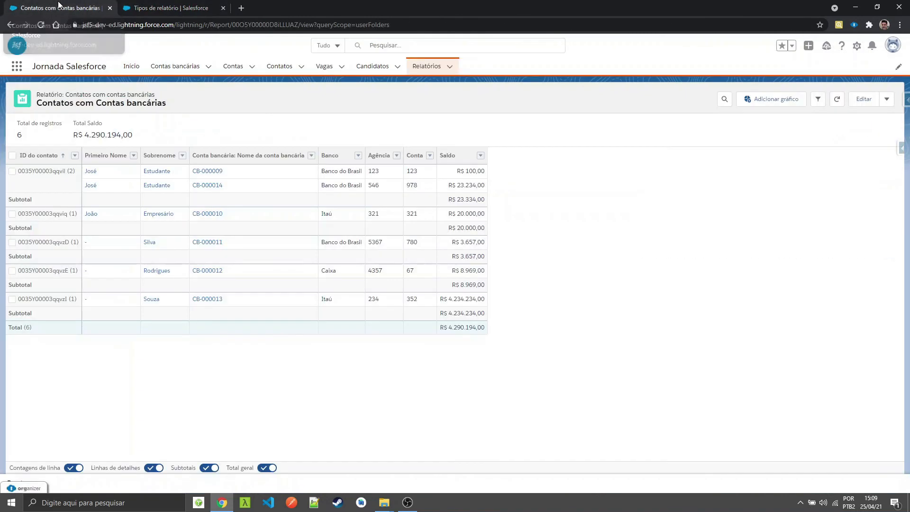
click(420, 66)
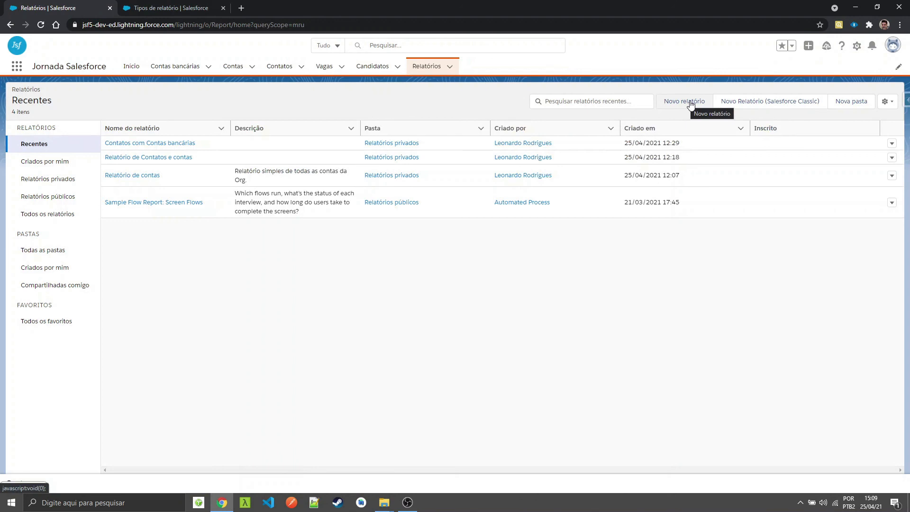
click(687, 104)
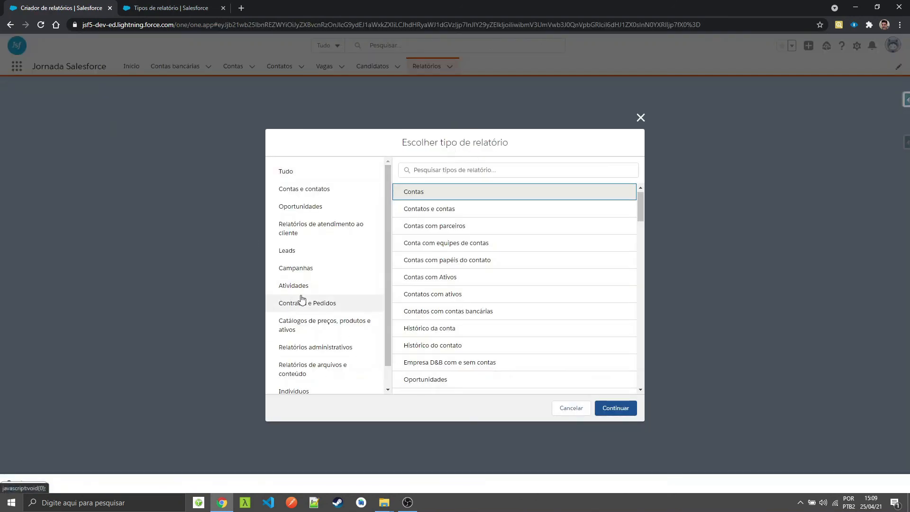
scroll(301, 304, down, 1)
click(293, 388)
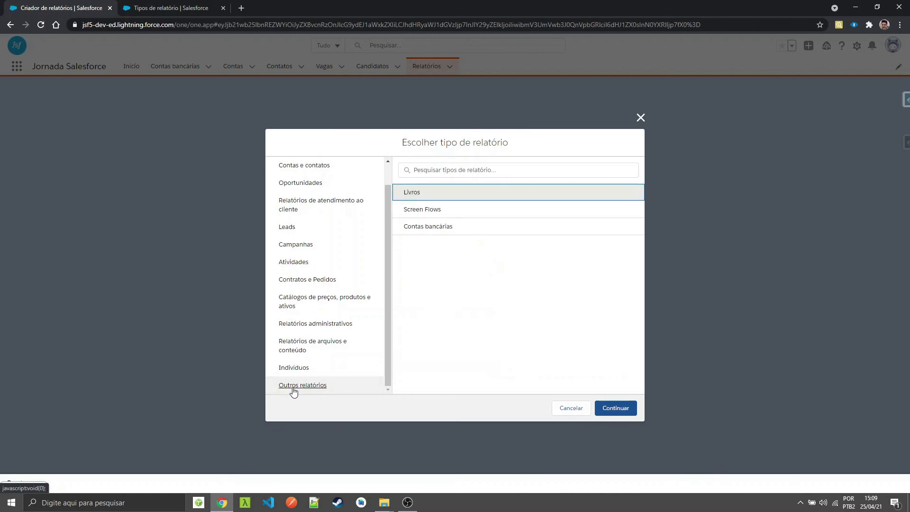
click(434, 228)
click(610, 407)
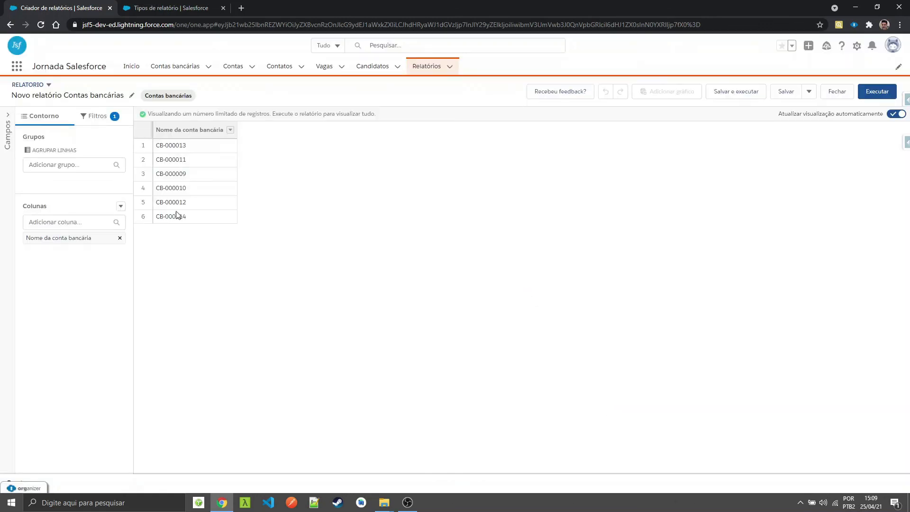
- Add the columns Banco, Agência, Conta and Contato: Nome completo to the new report
click(40, 221)
text(banc)
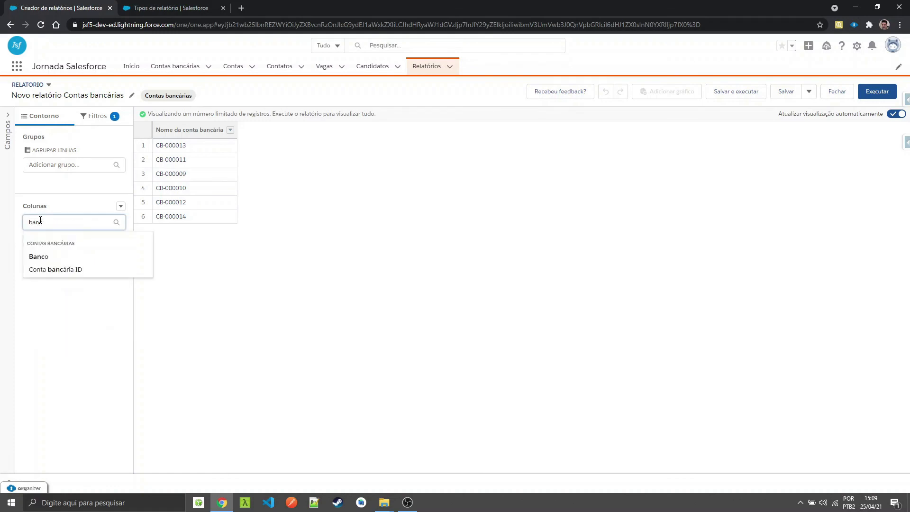
click(50, 257)
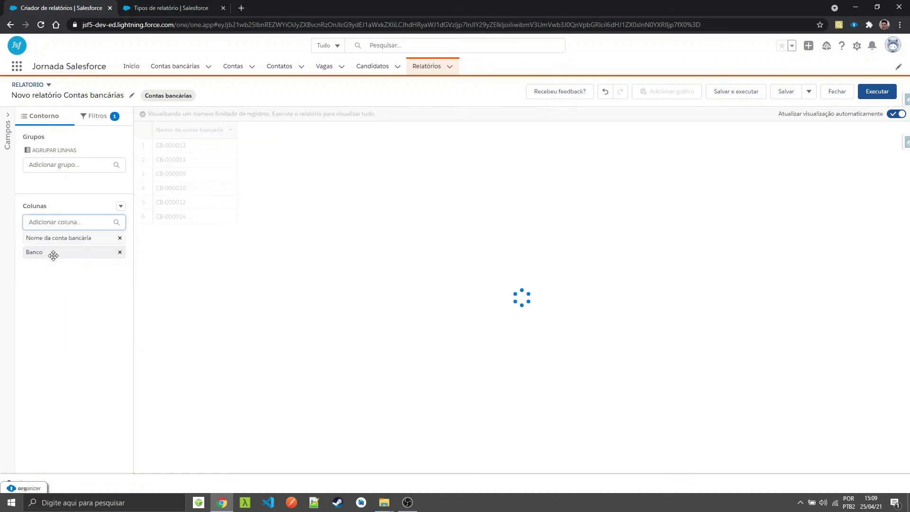
click(66, 222)
text(agência)
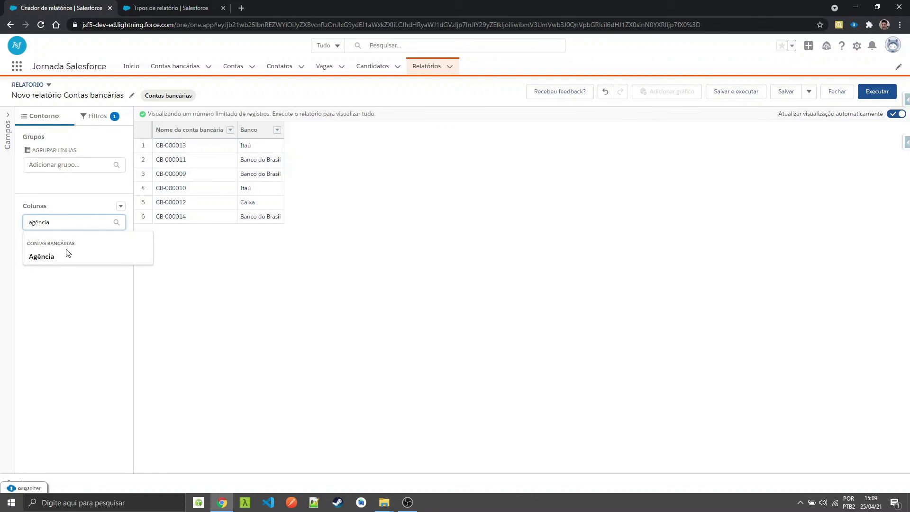
click(67, 255)
click(69, 221)
text(Conta)
click(36, 257)
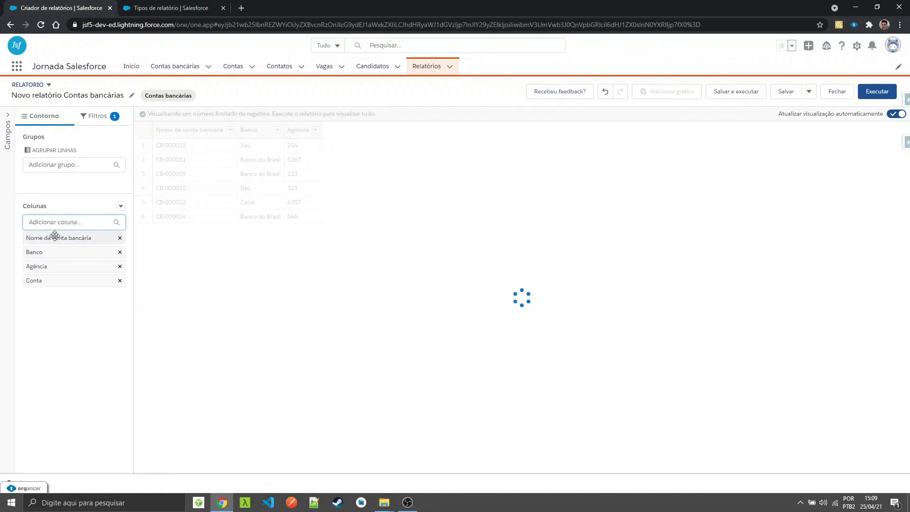
click(68, 222)
text(contato)
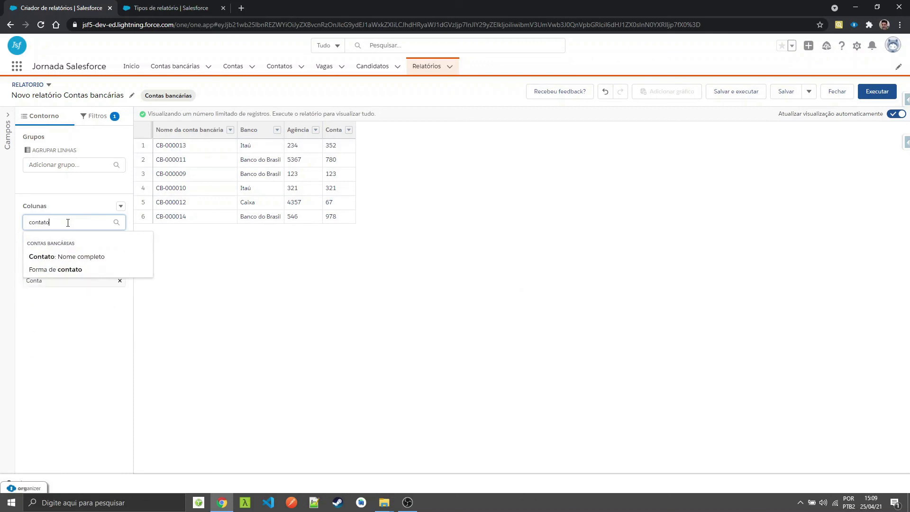
click(79, 256)
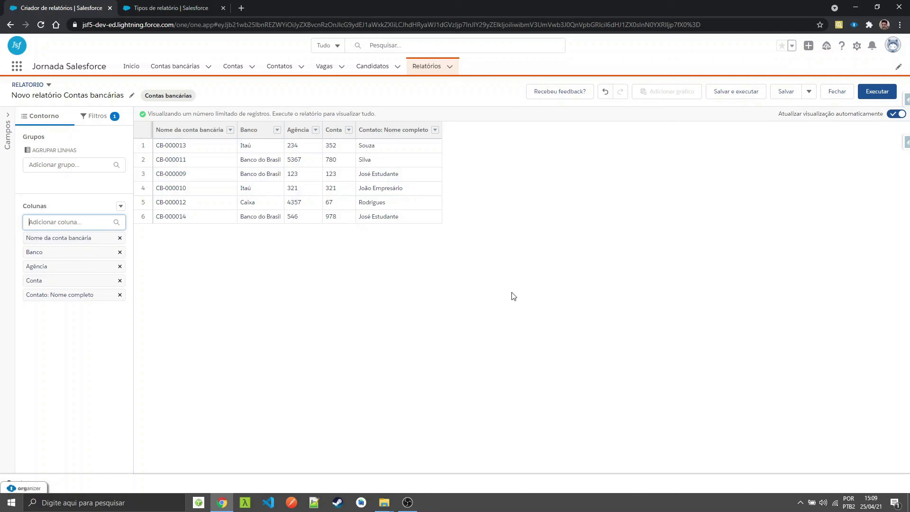
- Save and run the report under the name "Relatório de Contas bancárias" in the Relatórios privados folder
click(754, 96)
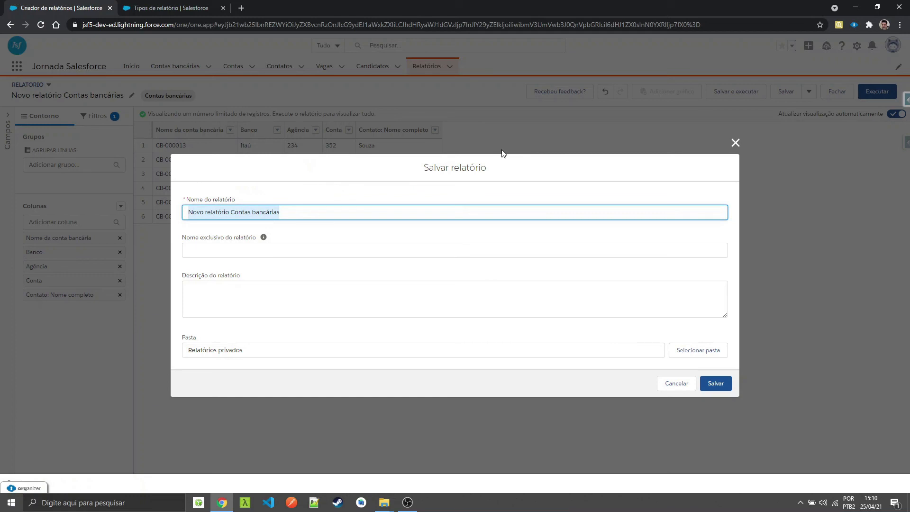
key(Home)
key(ctrl+shift+Right)
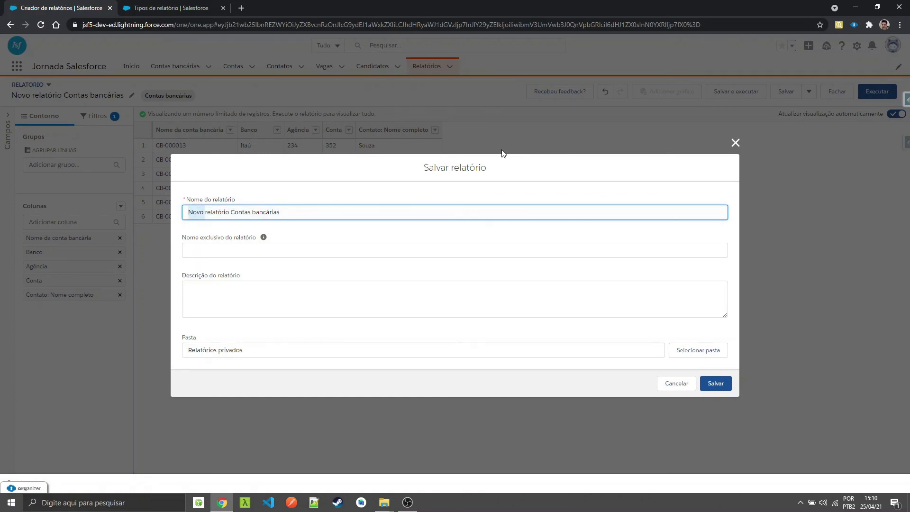
text(R)
key(Delete)
text(de)
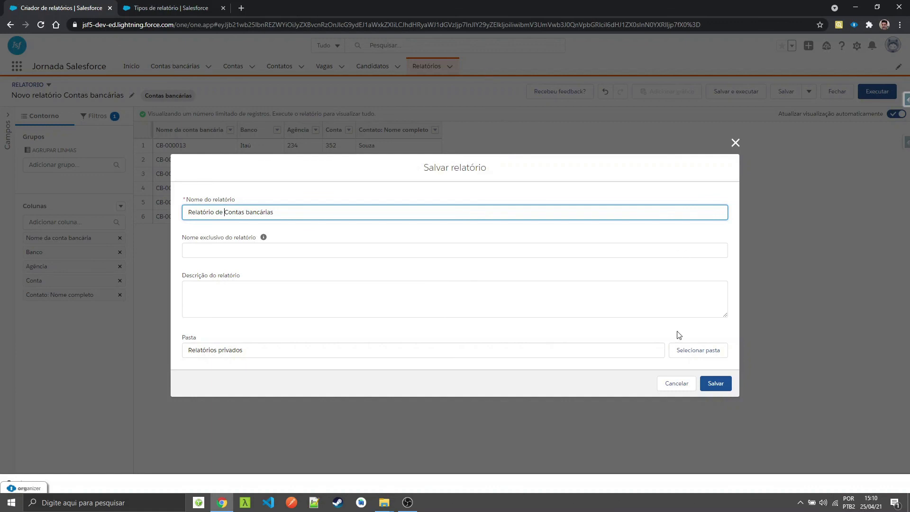
click(715, 382)
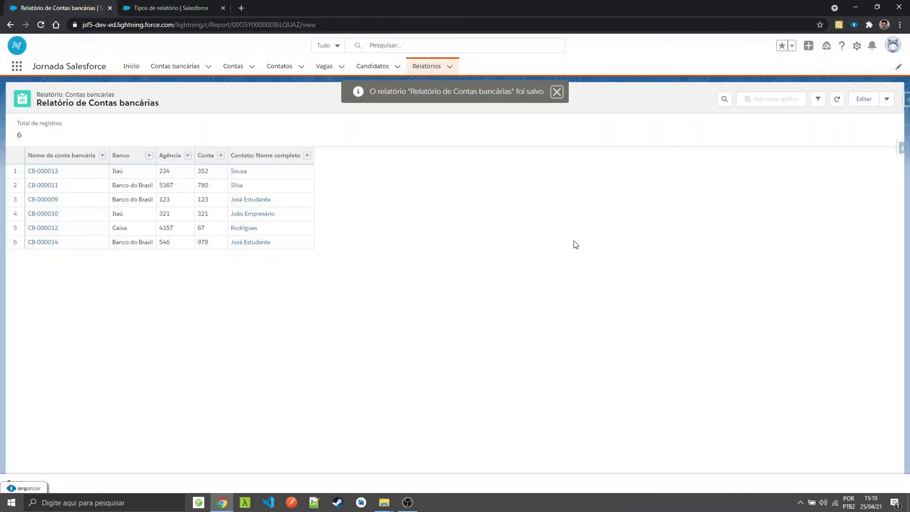
- Edit the bank accounts report to group its rows by Banco, and save and run it
click(865, 98)
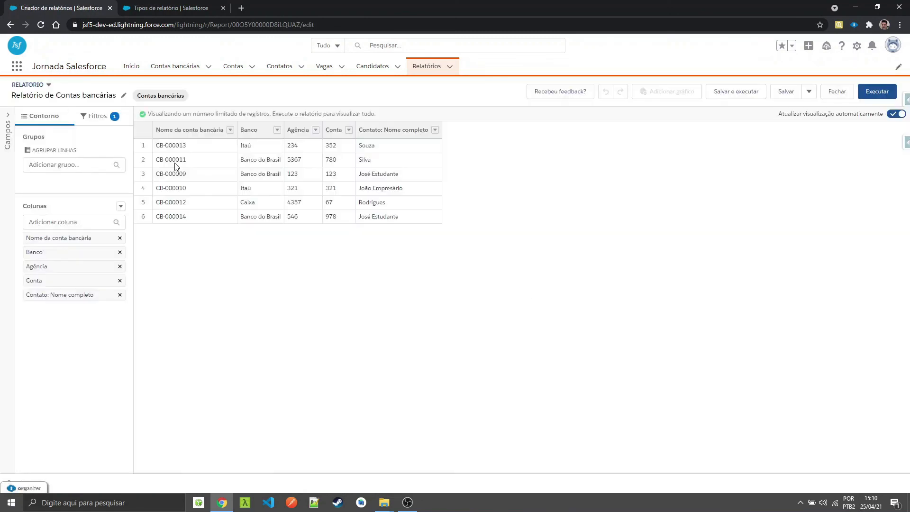
click(99, 165)
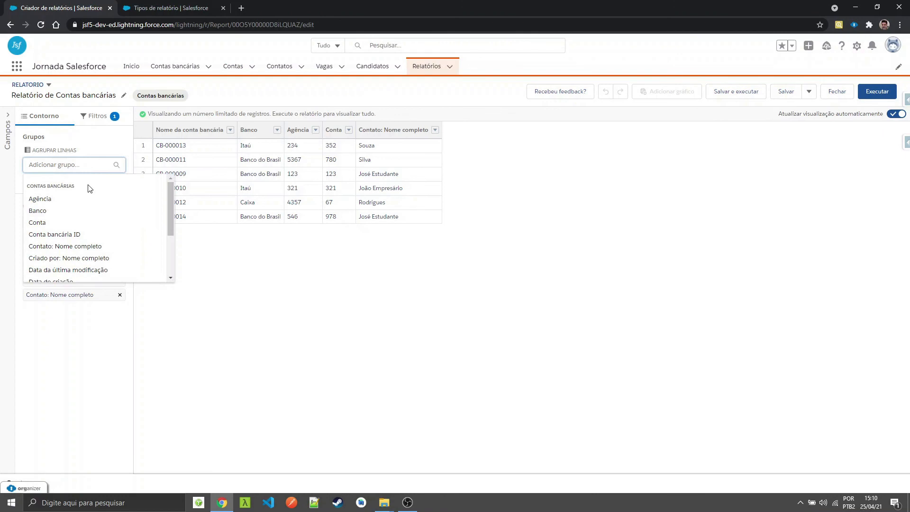
click(61, 216)
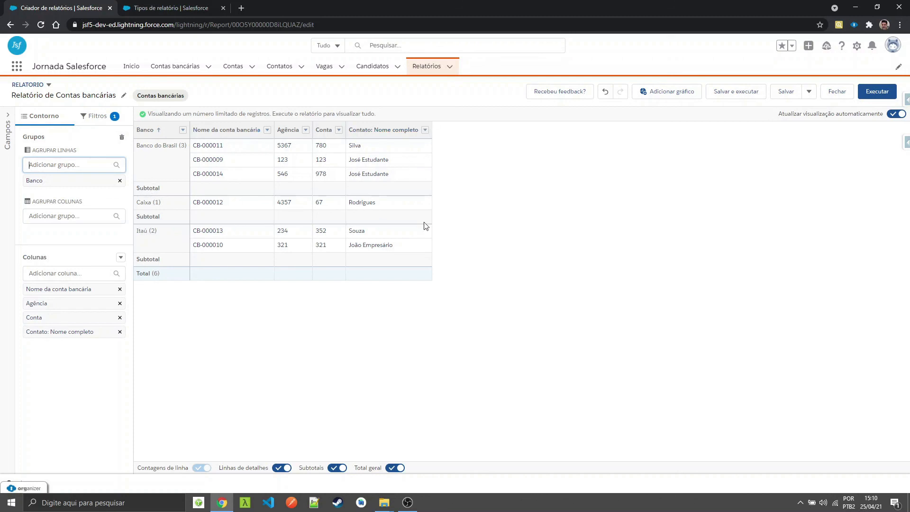
click(748, 95)
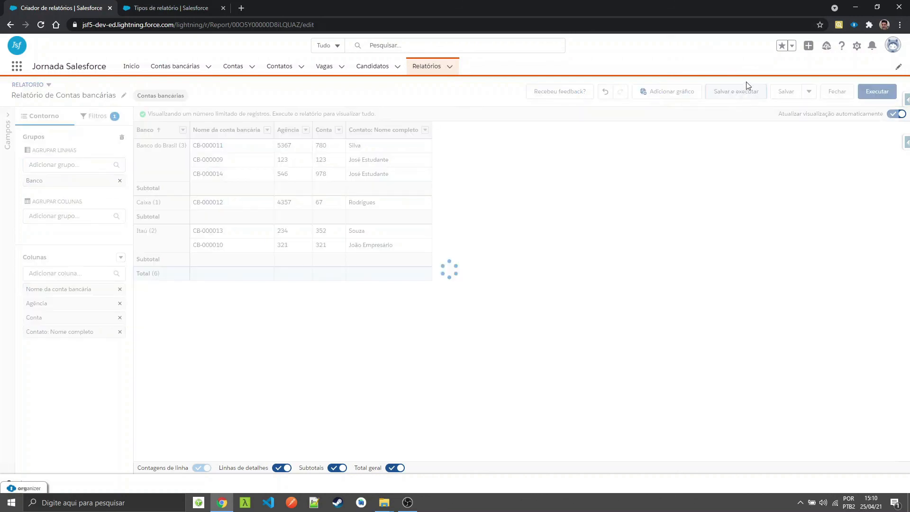